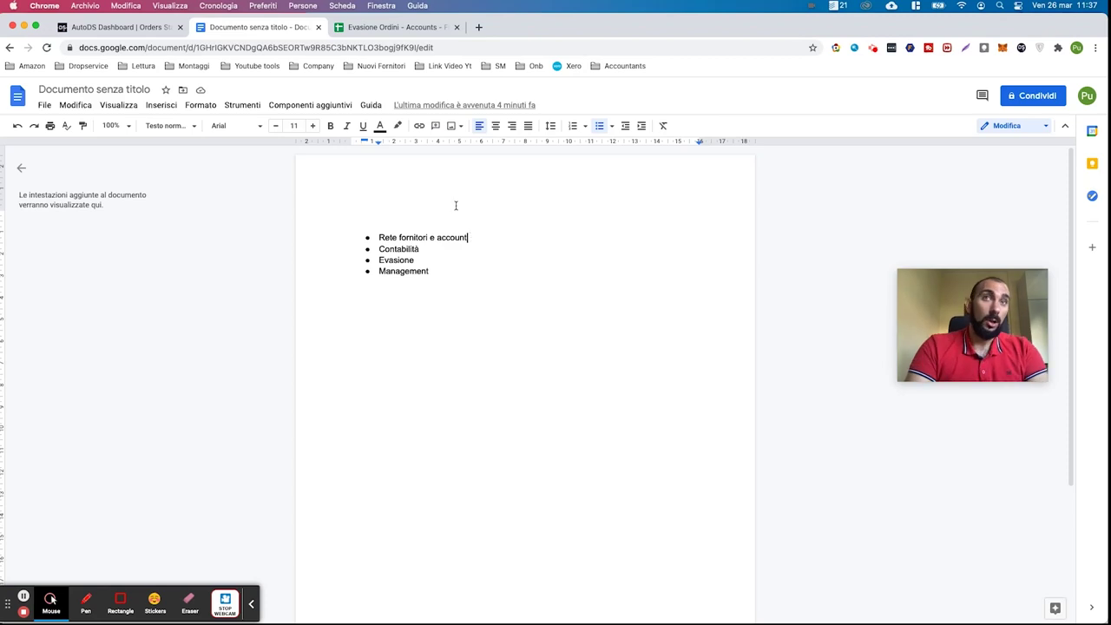
# Switch to the Evasione Ordini - Accounts spreadsheet and review the Italian account list and the Postazione 2 heading.
pyautogui.click(402, 31)
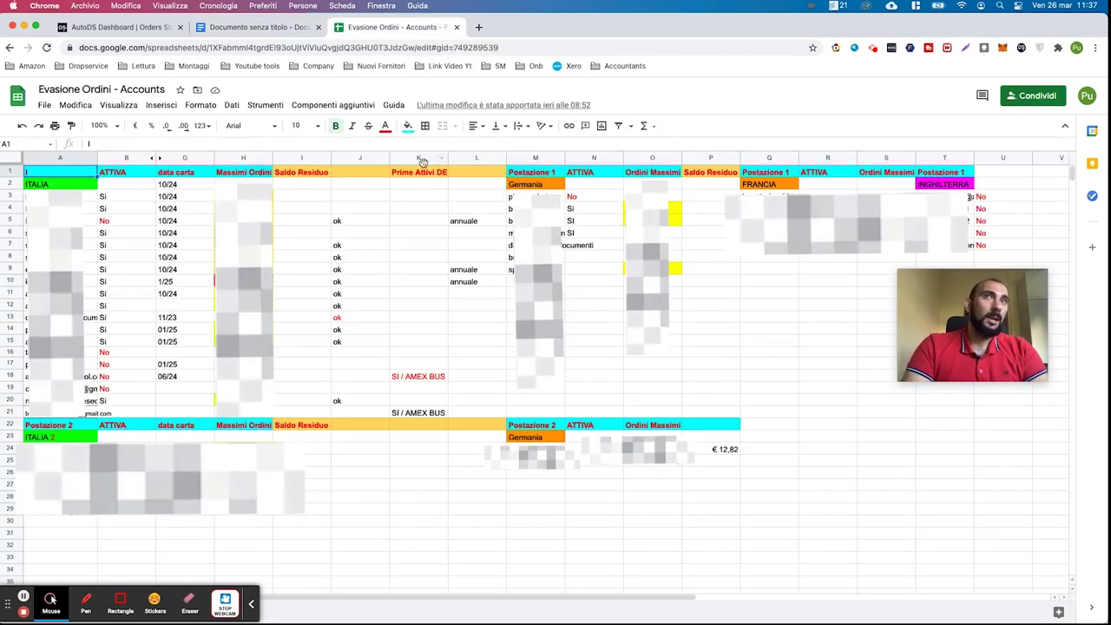
pyautogui.click(51, 599)
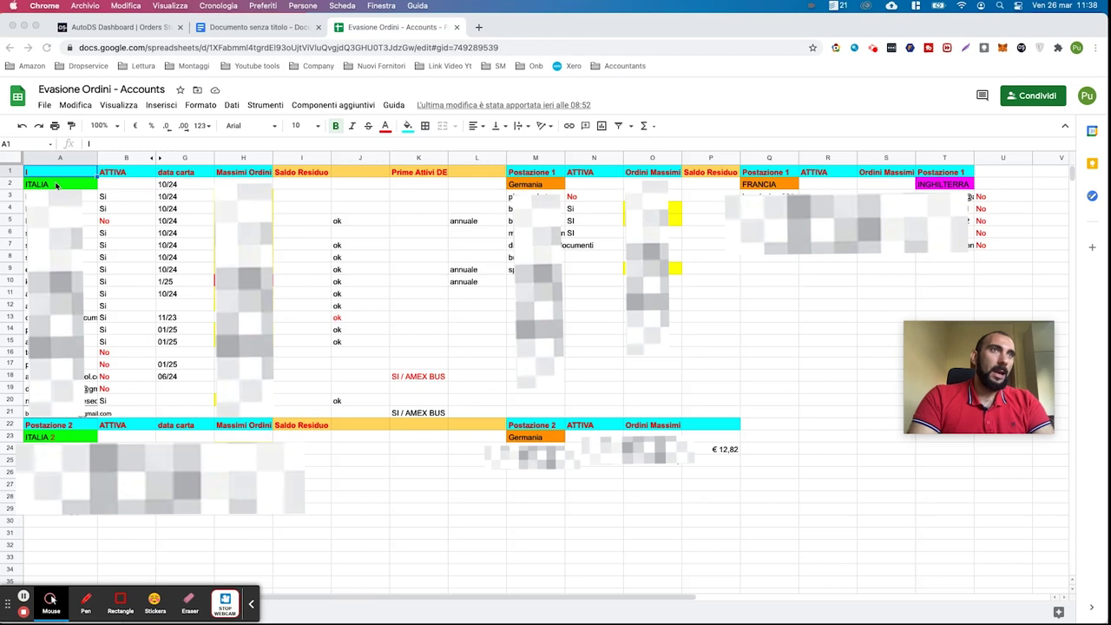
pyautogui.press('Down')
pyautogui.press('Down')
pyautogui.press('Down')
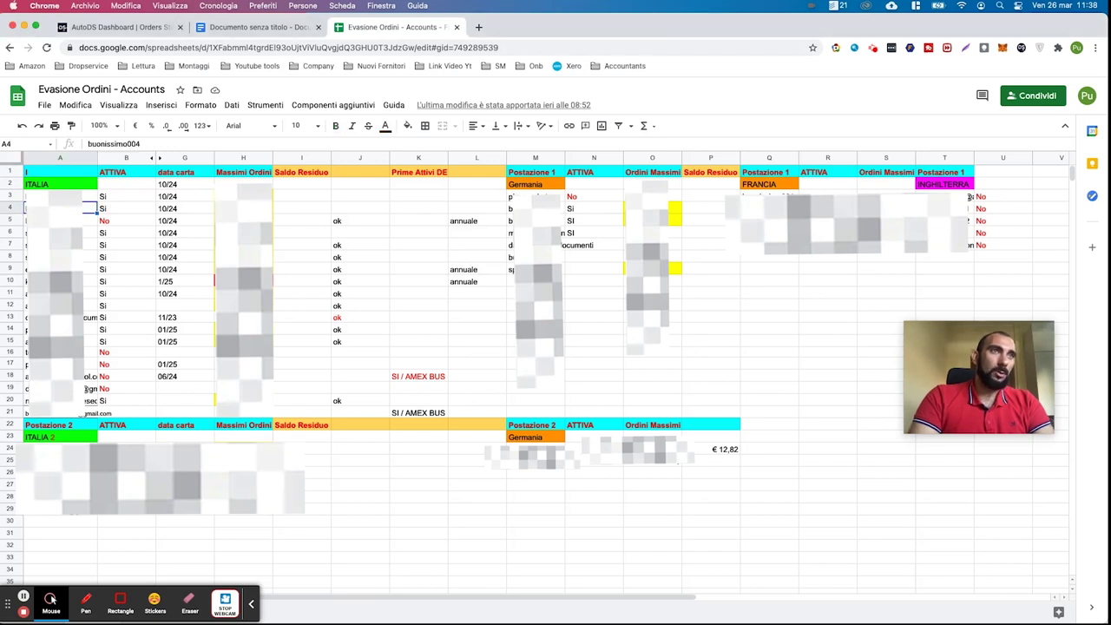
pyautogui.click(44, 177)
pyautogui.click(59, 423)
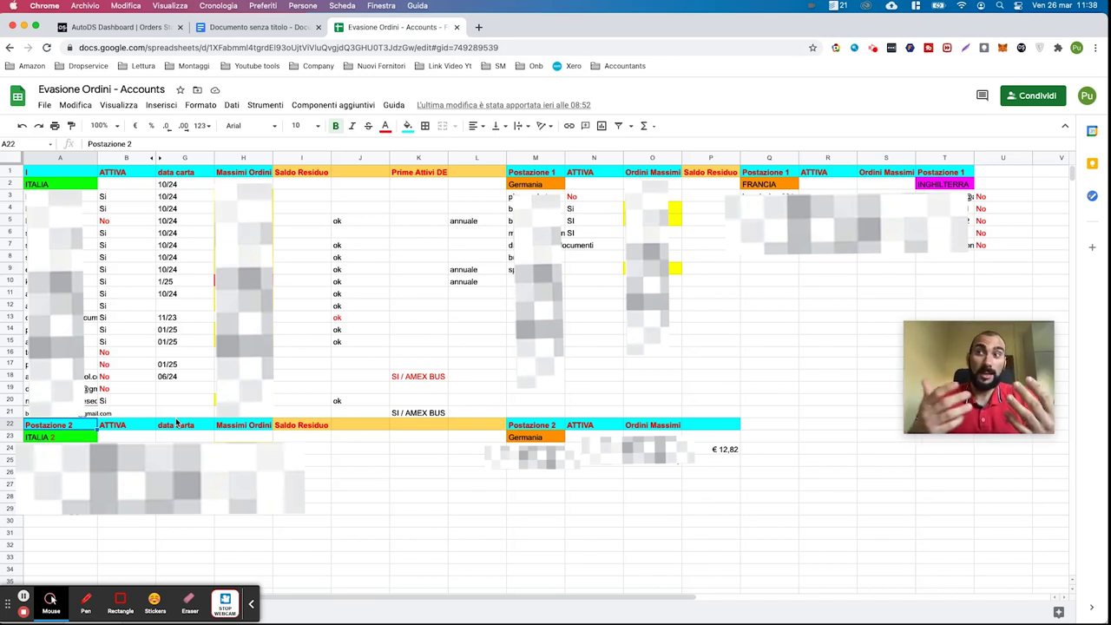
# Examine the ATTIVA column to see which Italian accounts are active.
pyautogui.click(129, 185)
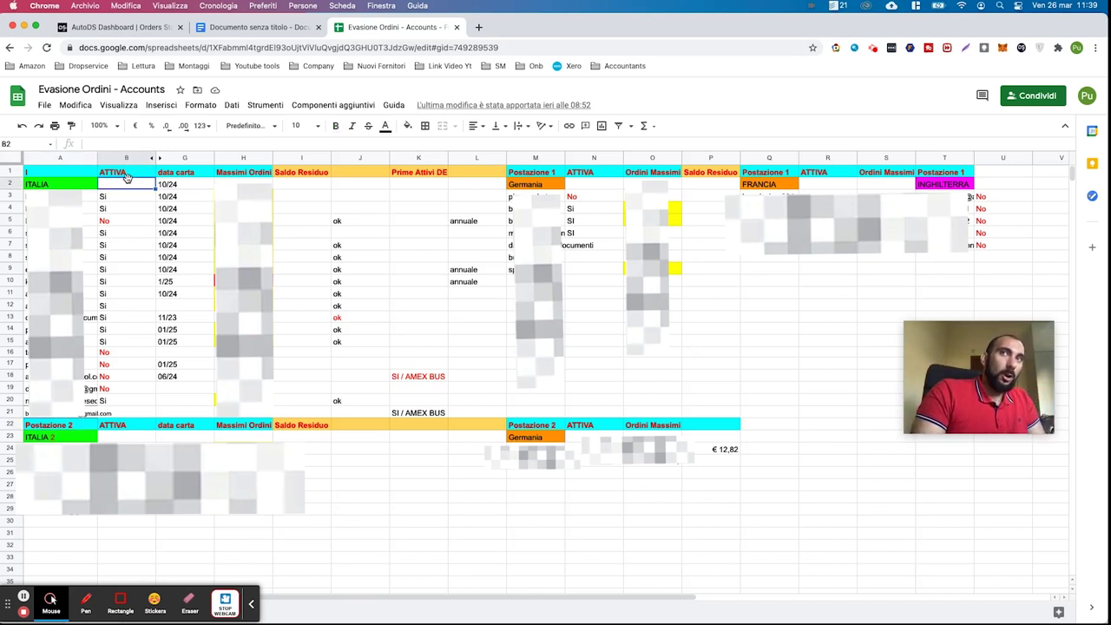
pyautogui.click(137, 198)
pyautogui.click(139, 224)
pyautogui.click(127, 305)
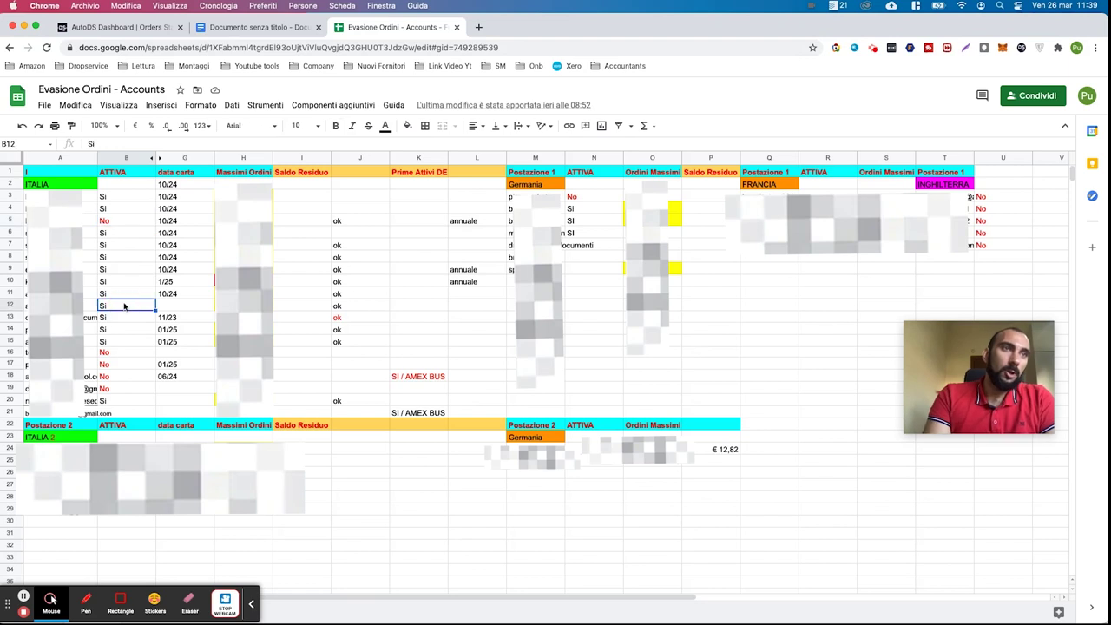
pyautogui.click(108, 376)
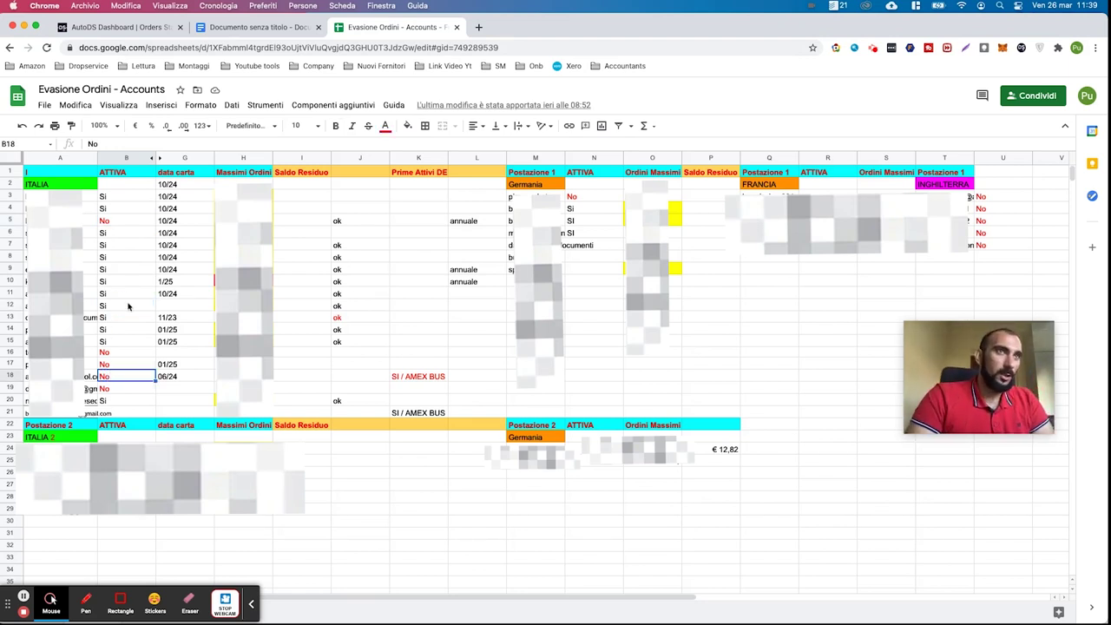
# Check the card expiry dates in the data carta column for the Italian accounts.
pyautogui.click(184, 186)
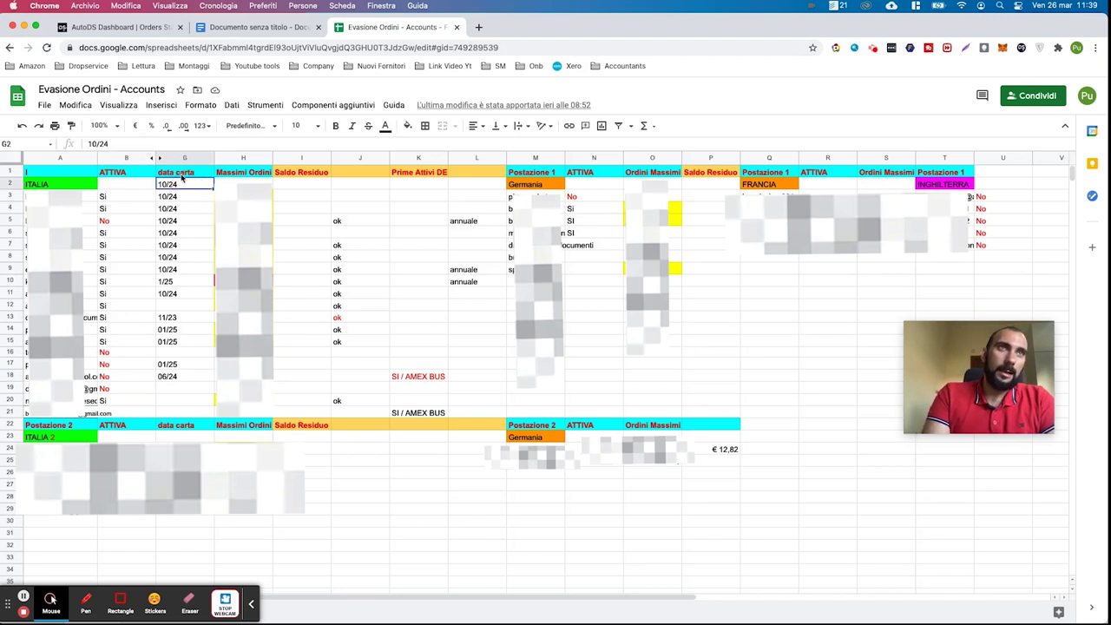
pyautogui.click(180, 200)
pyautogui.click(179, 259)
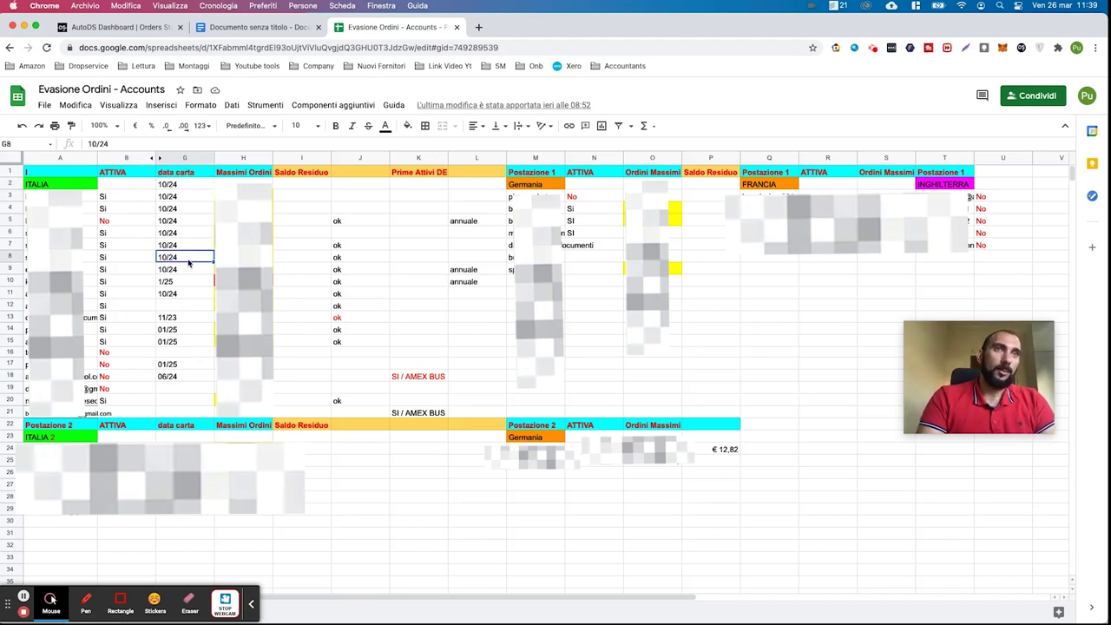
pyautogui.click(180, 284)
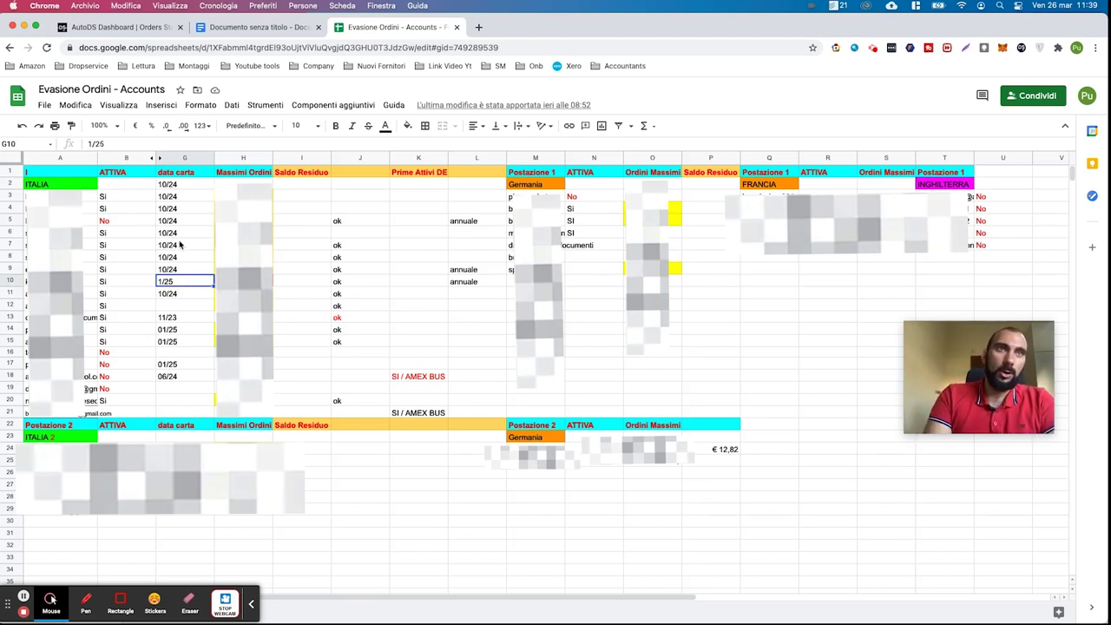
# Go through the Massimi Ordini entries of the Italian accounts from the header down to row 13.
pyautogui.click(258, 172)
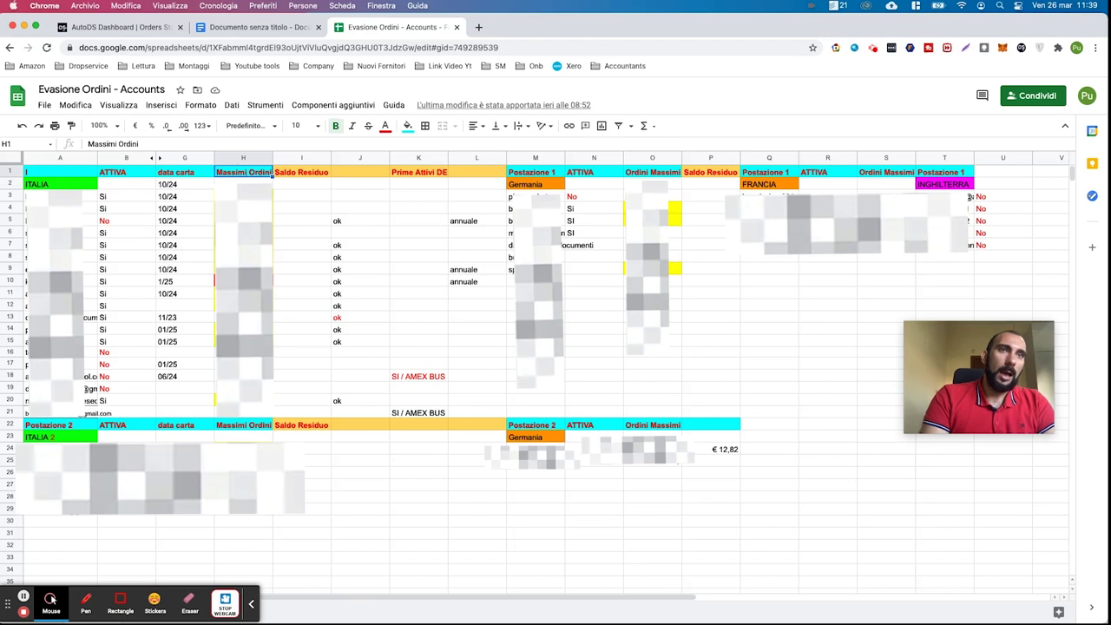
pyautogui.press('Down')
pyautogui.press('Down')
pyautogui.press('Down')
pyautogui.press('Down')
pyautogui.press('Down')
pyautogui.press('Down')
pyautogui.press('Down')
pyautogui.press('Down')
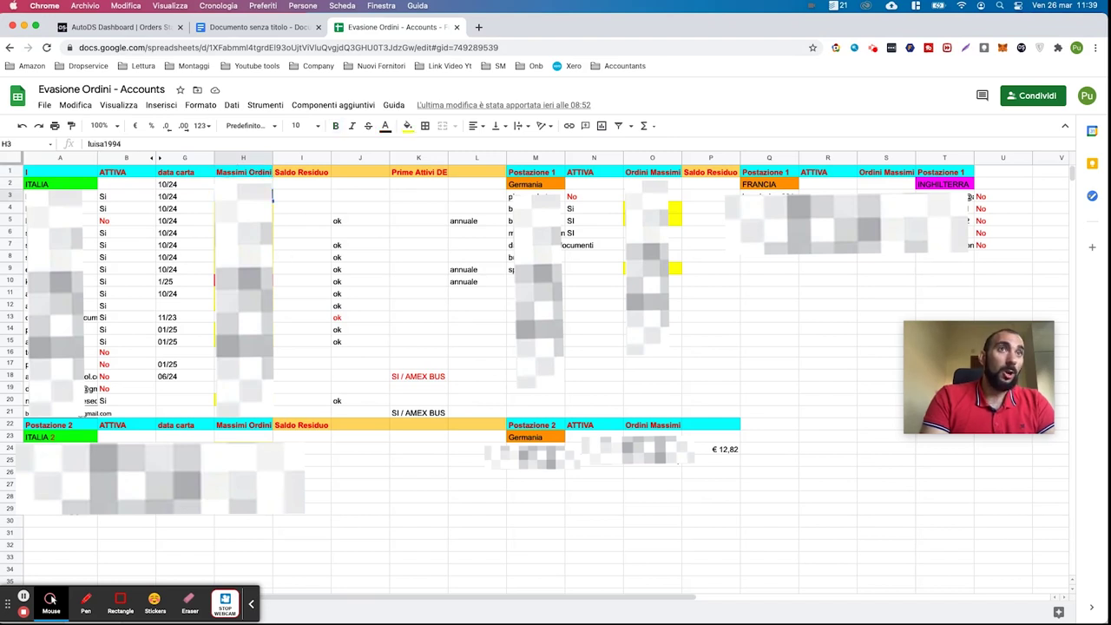
pyautogui.press('Down')
pyautogui.press('Down')
pyautogui.press('Down')
pyautogui.press('Down')
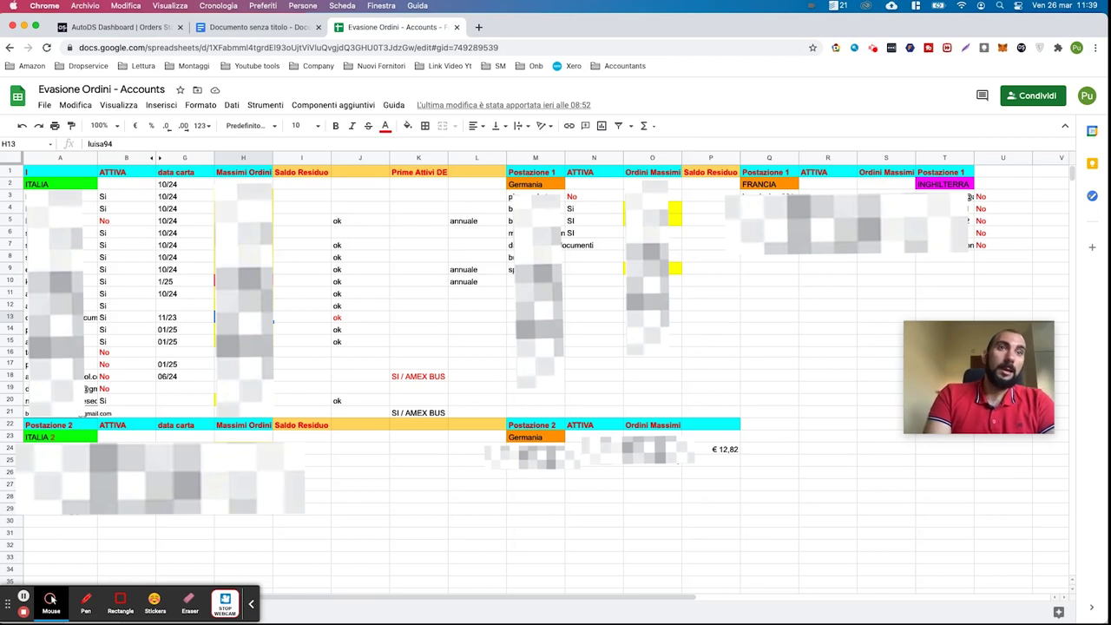
# Examine the Saldo Residuo and Prime Attivi DE columns for the Italian accounts.
pyautogui.click(313, 199)
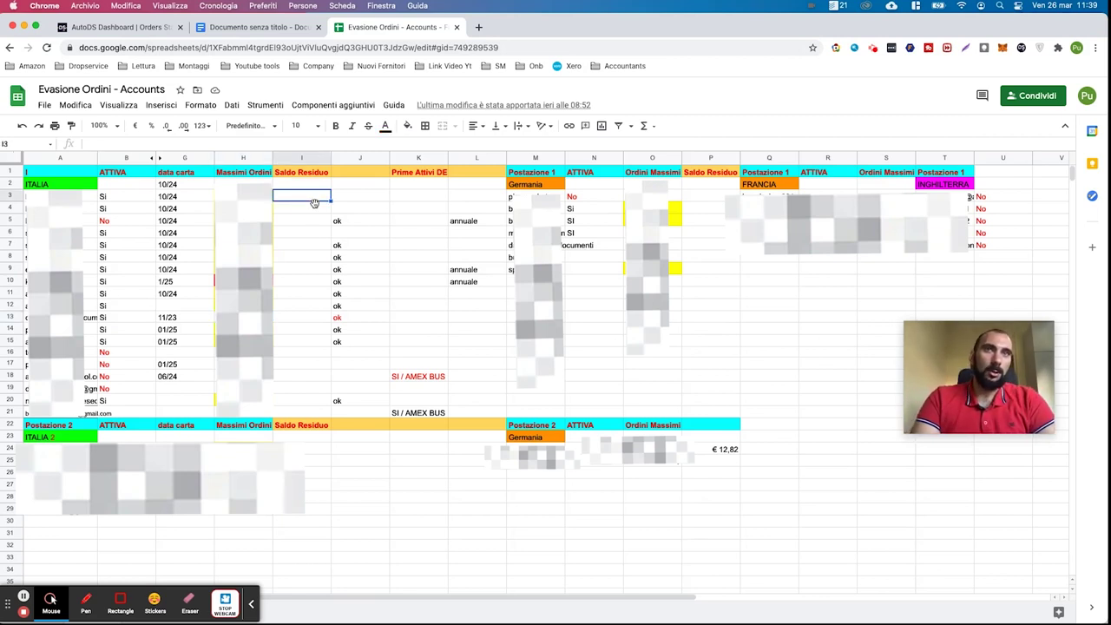
pyautogui.click(421, 173)
pyautogui.click(425, 246)
pyautogui.click(426, 352)
pyautogui.click(436, 403)
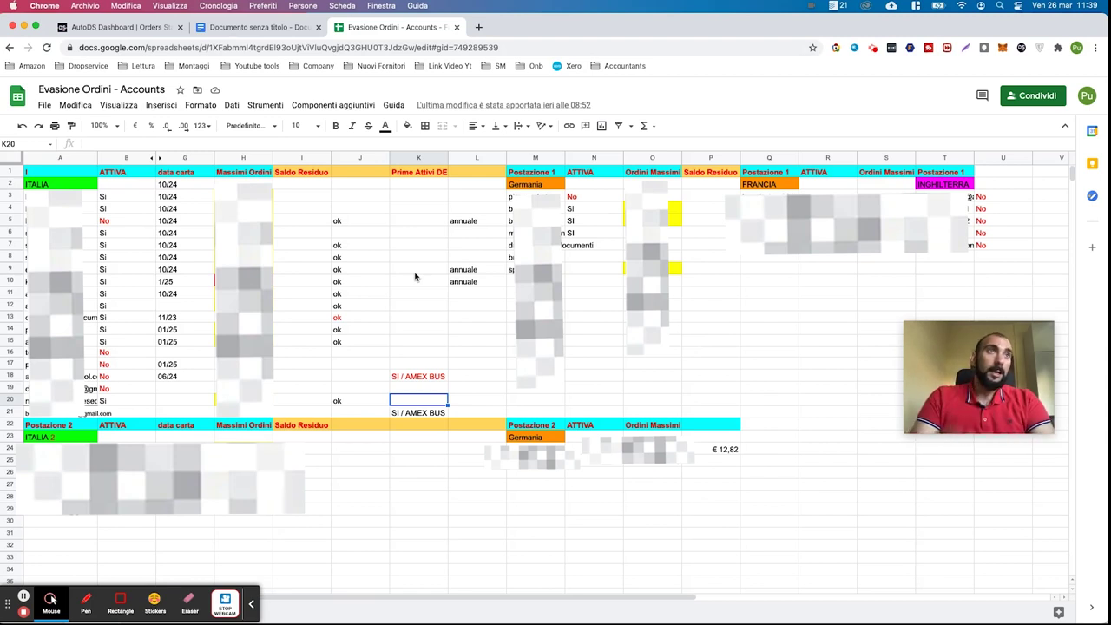
# Review the account blocks for Italy, Germany, France and England, and the Postazione 2 heading.
pyautogui.click(83, 208)
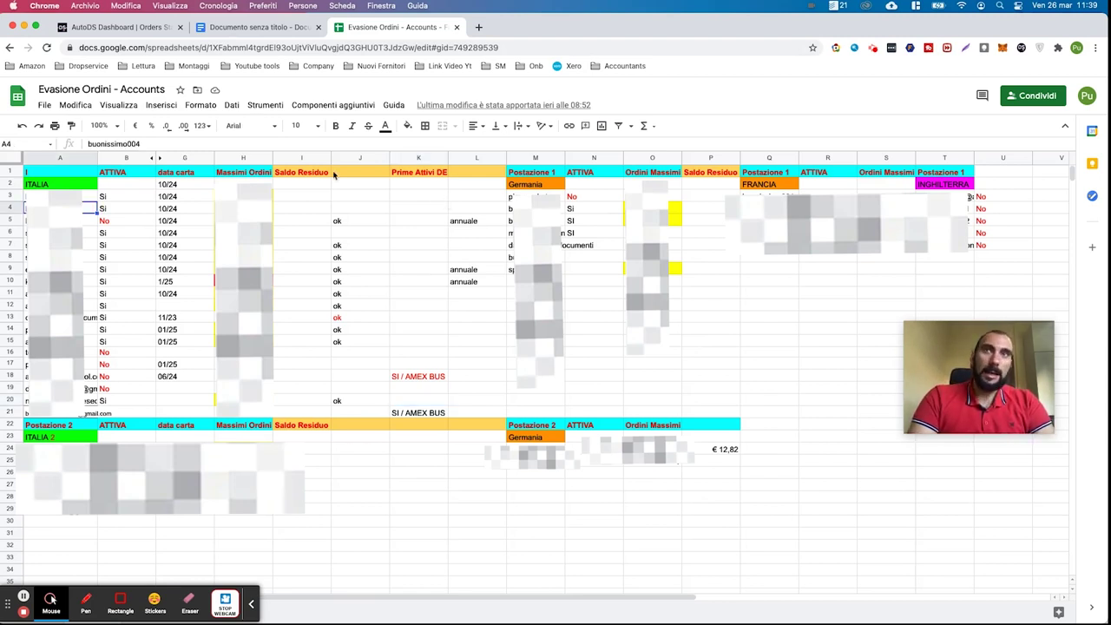
pyautogui.click(536, 197)
pyautogui.click(781, 173)
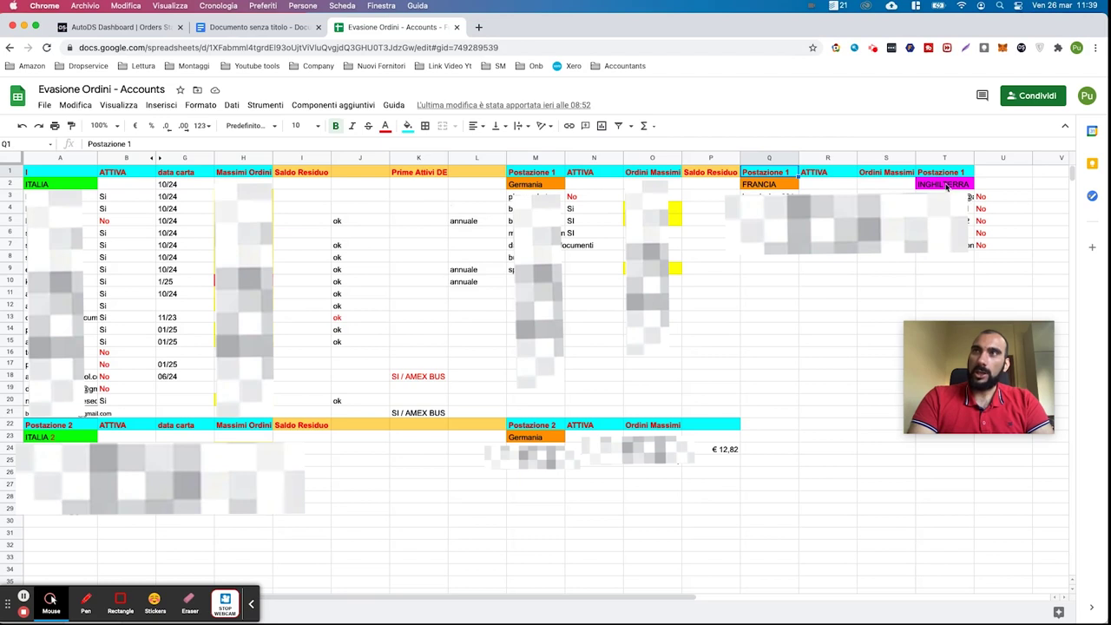
pyautogui.click(947, 187)
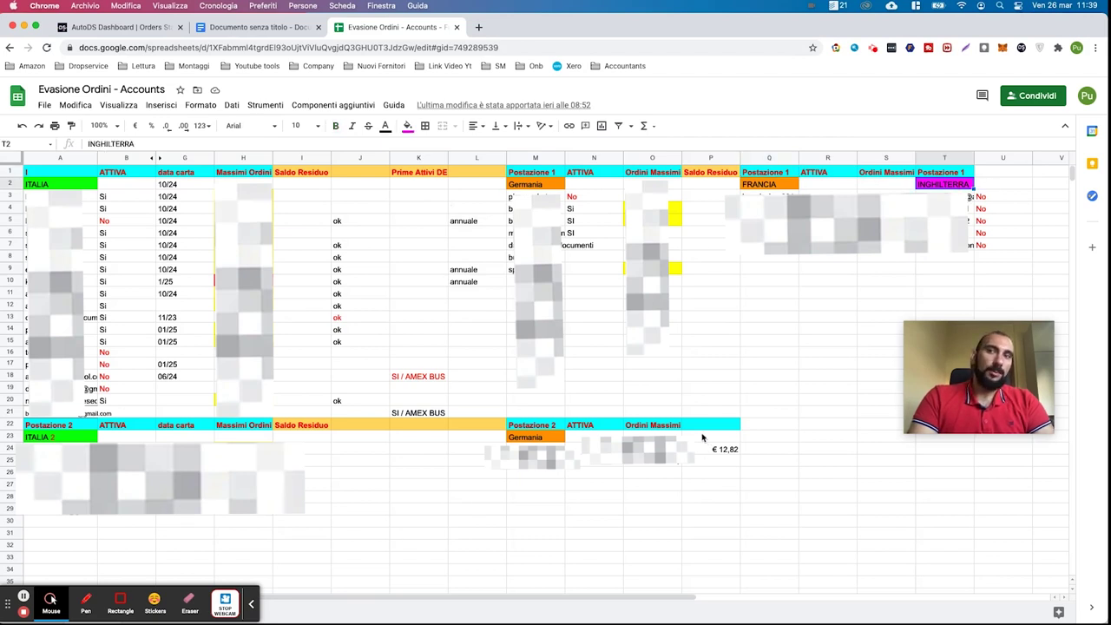
pyautogui.click(58, 428)
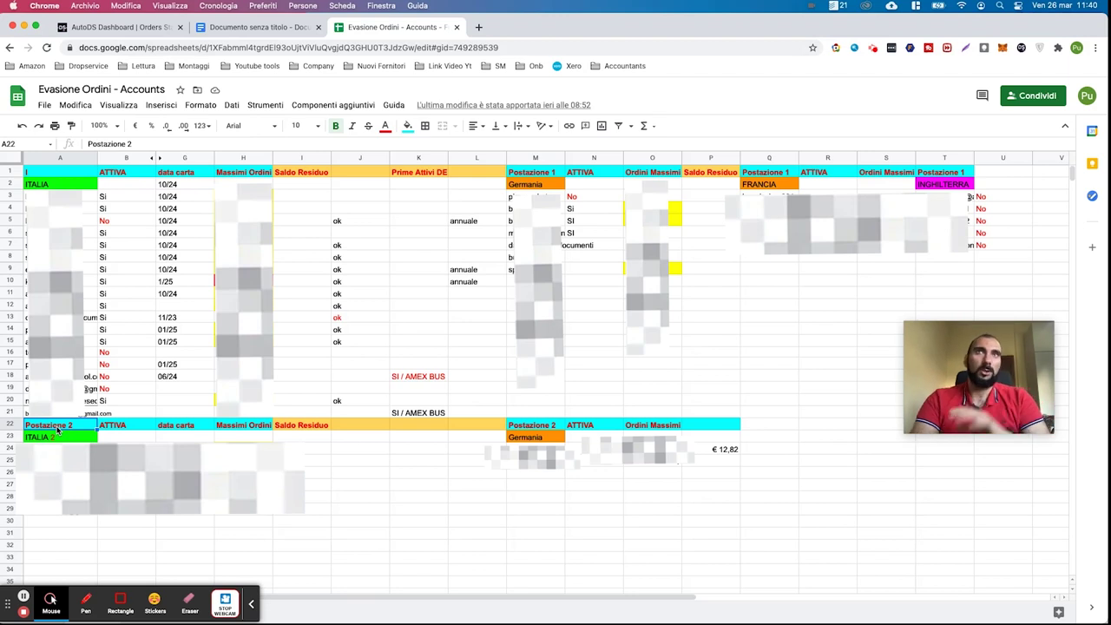
# Return to the outline document and highlight the Contabilità bullet, leaving the text unselected when done.
pyautogui.click(192, 31)
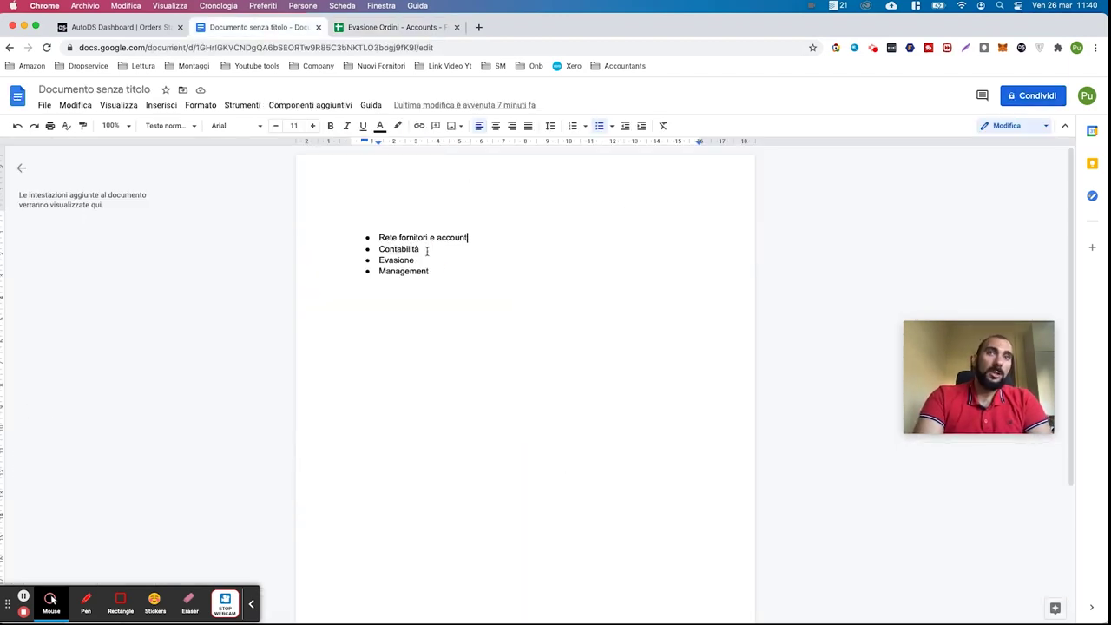
pyautogui.moveTo(428, 250); pyautogui.dragTo(377, 249)
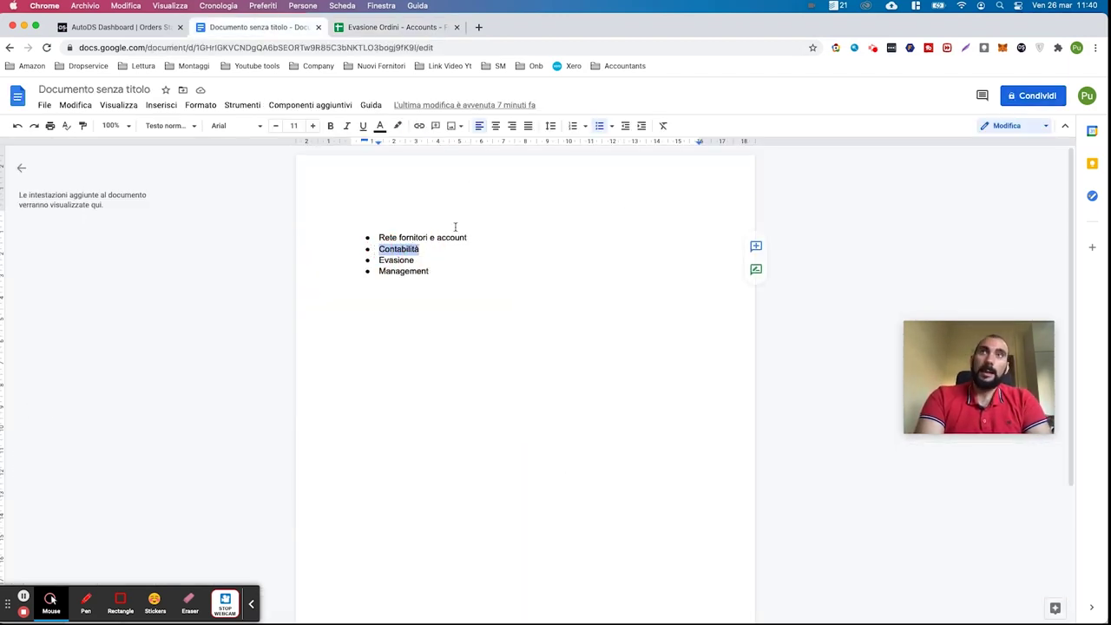
pyautogui.click(409, 248)
pyautogui.click(435, 248)
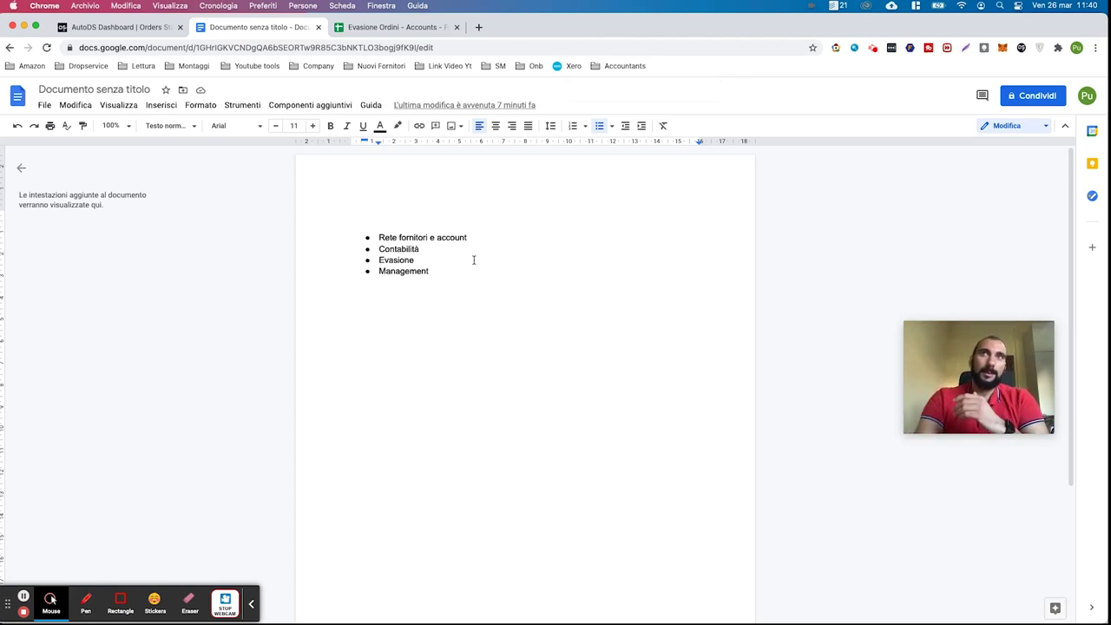
# Open the Xero login page in a new browser tab and switch to the AutoDS orders list.
pyautogui.click(478, 27)
pyautogui.click(568, 68)
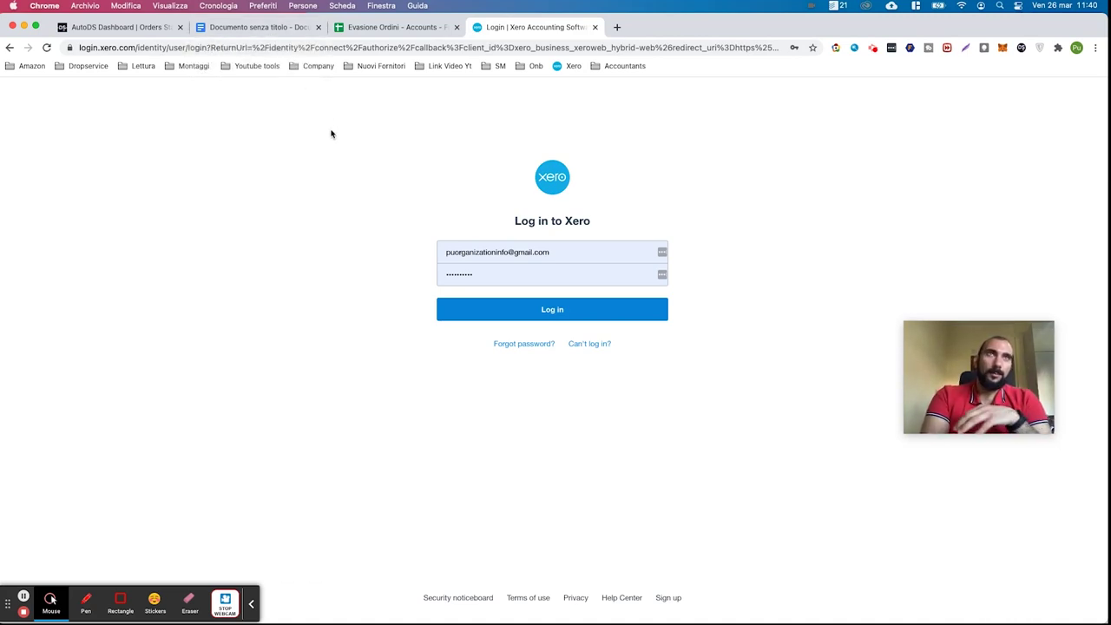
pyautogui.click(146, 31)
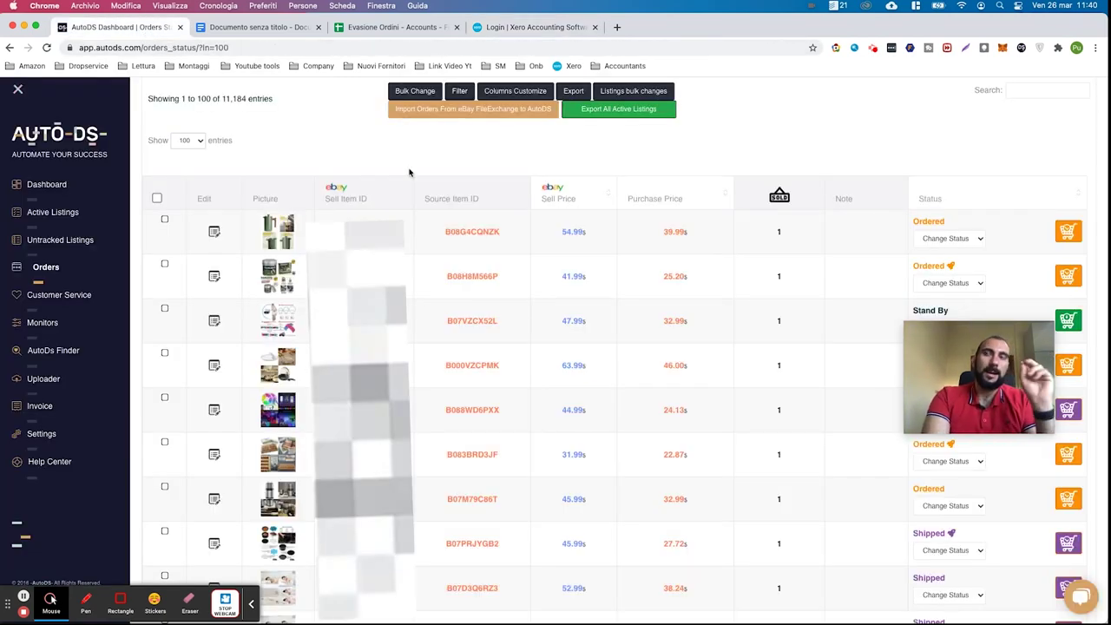
# Revisit the outline document, and examine the Italian accounts of both workstations in the Evasione Ordini - Accounts spreadsheet.
pyautogui.click(256, 29)
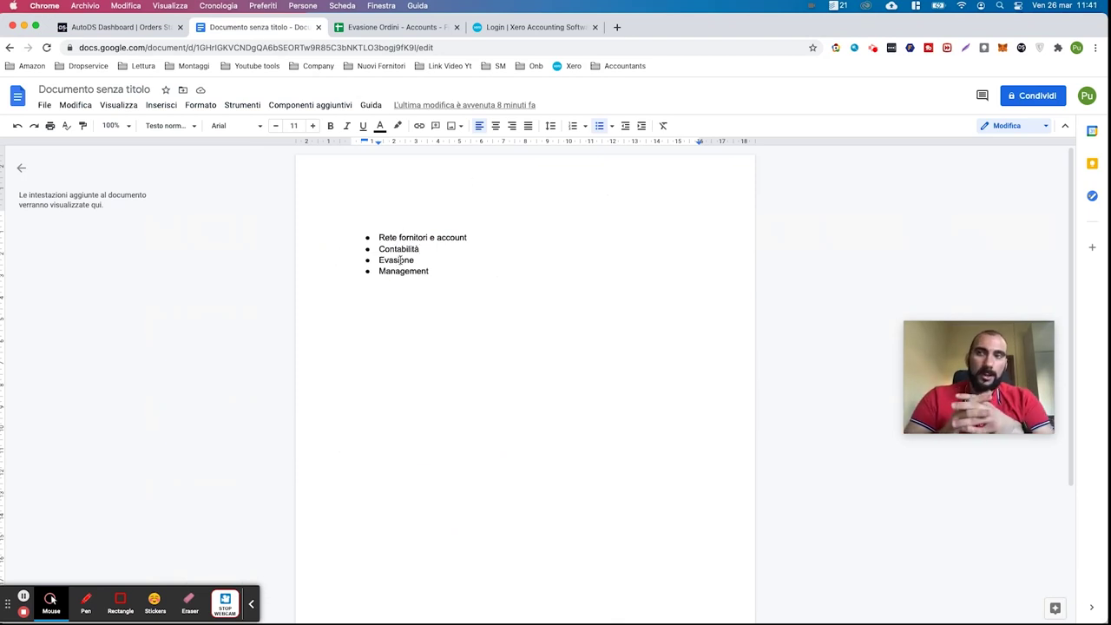
pyautogui.click(387, 31)
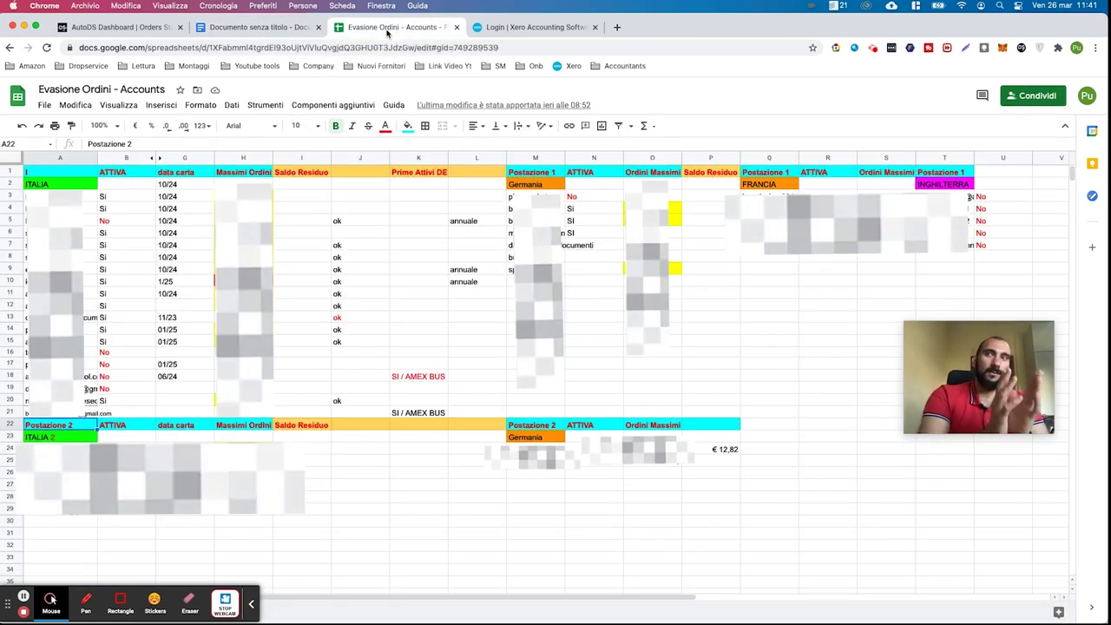
pyautogui.click(84, 233)
pyautogui.click(60, 446)
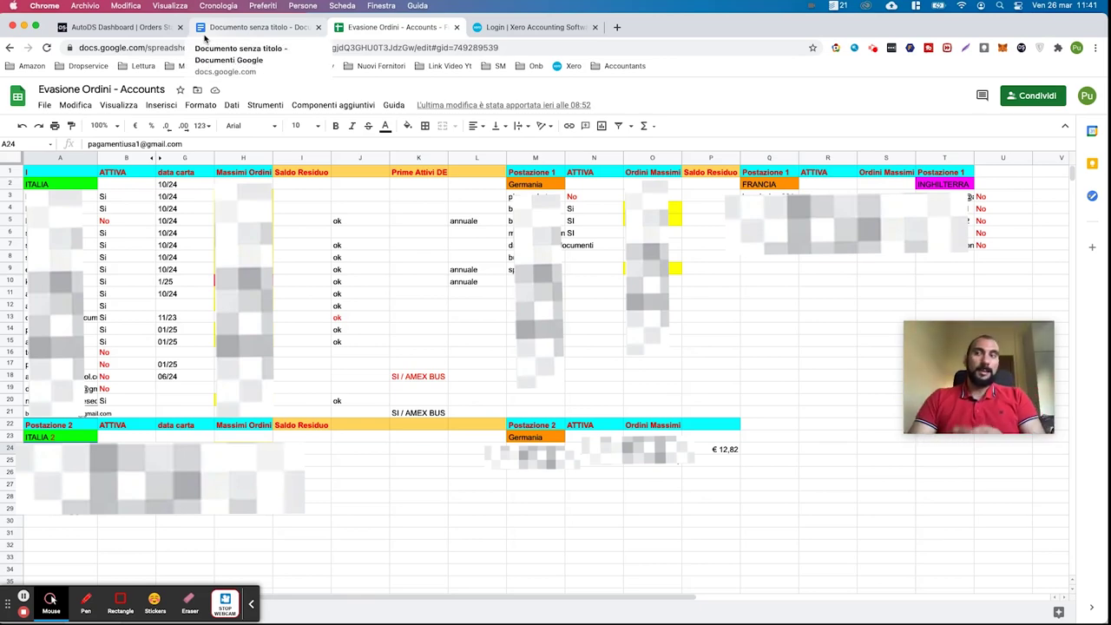
# Switch to the AutoDS orders list and highlight the Ordered status of the first order.
pyautogui.click(134, 29)
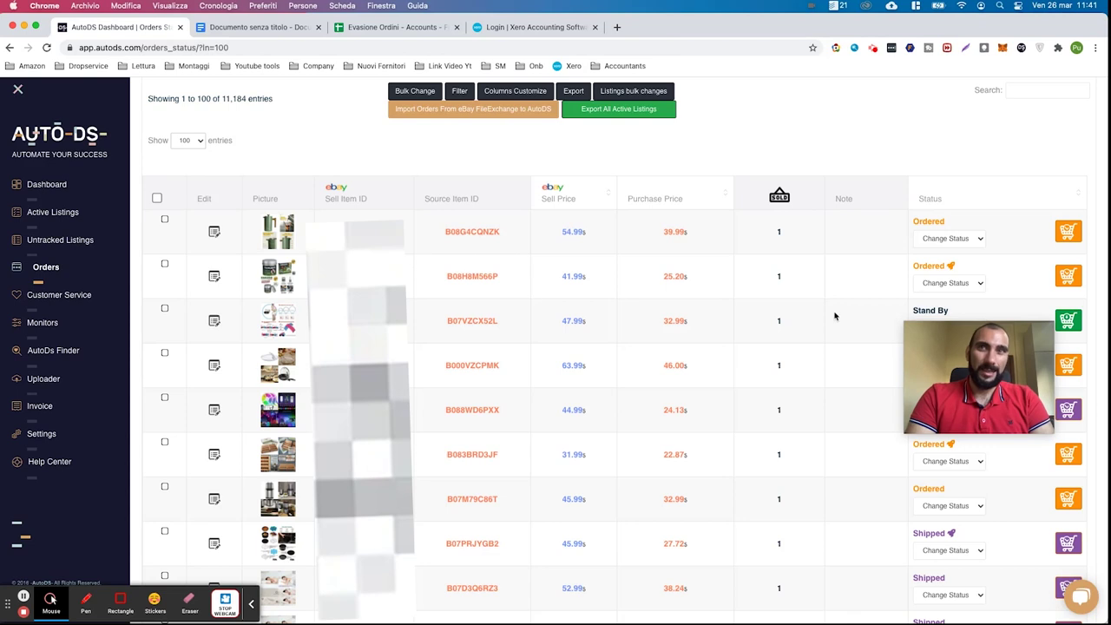
pyautogui.moveTo(976, 373); pyautogui.dragTo(844, 548)
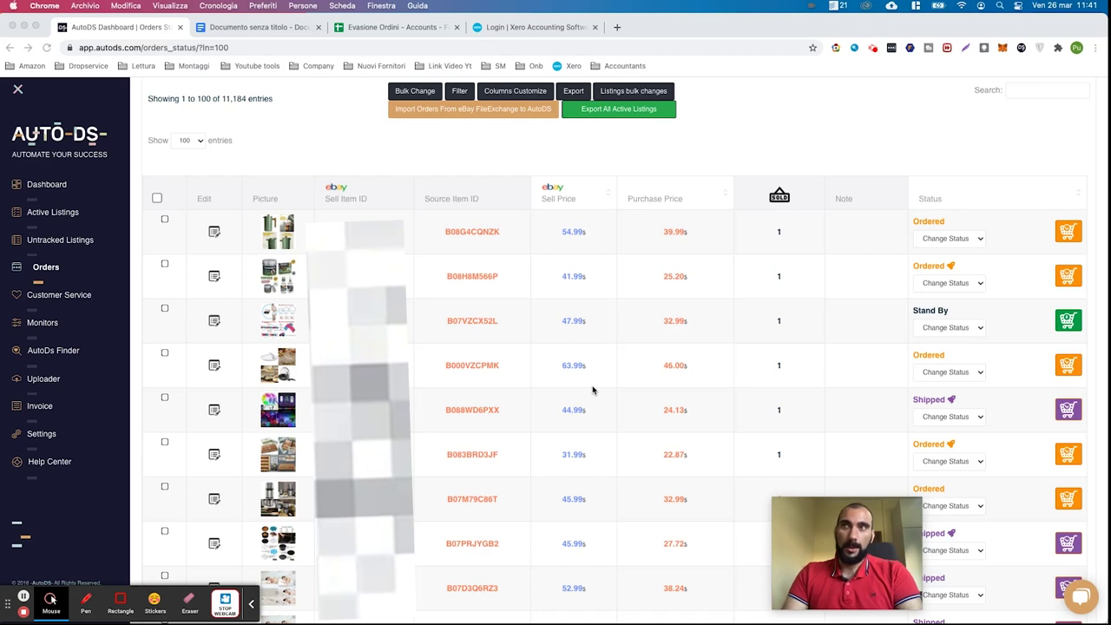
pyautogui.click(944, 187)
pyautogui.click(950, 222)
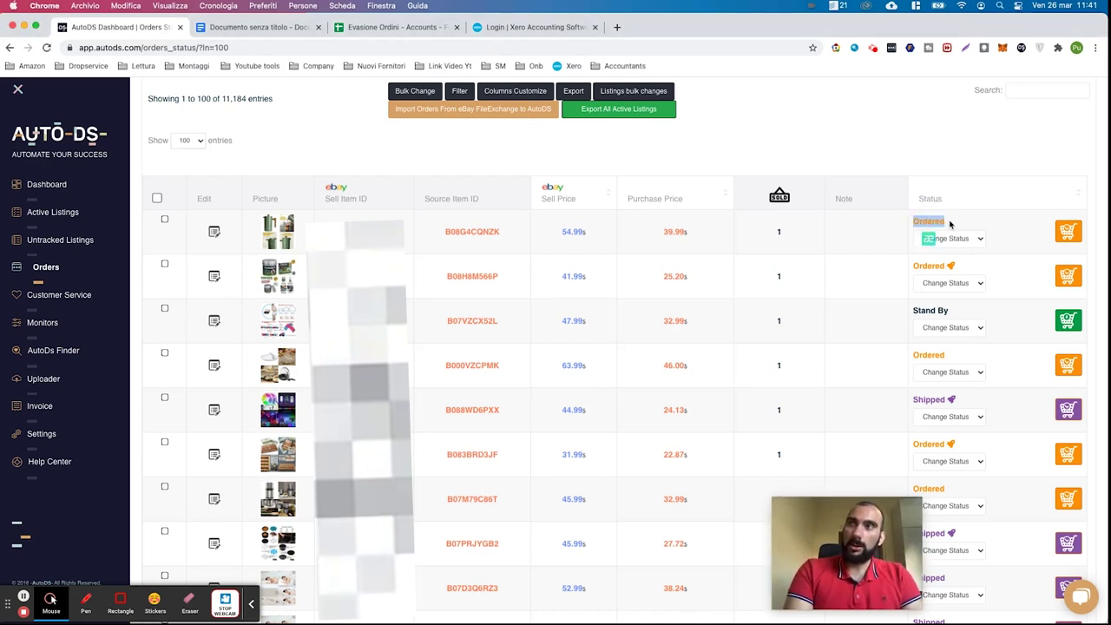
pyautogui.moveTo(954, 224); pyautogui.dragTo(892, 225)
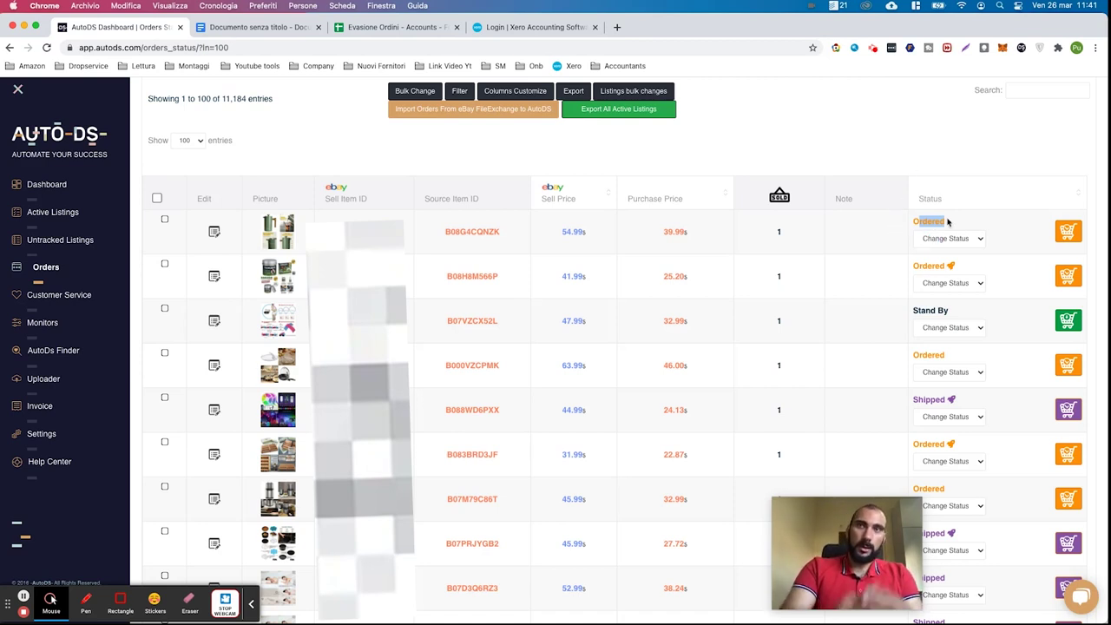
# Examine the second order's Ordered status with the rocket symbol, and highlight the fifth order's Shipped status.
pyautogui.click(956, 269)
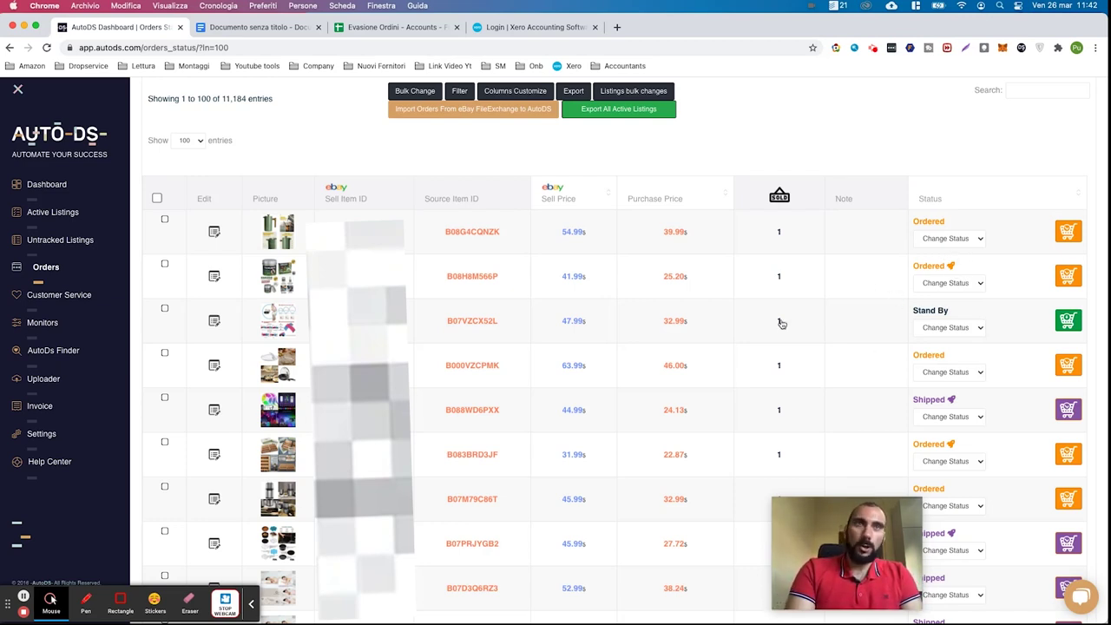
pyautogui.click(953, 258)
pyautogui.click(957, 271)
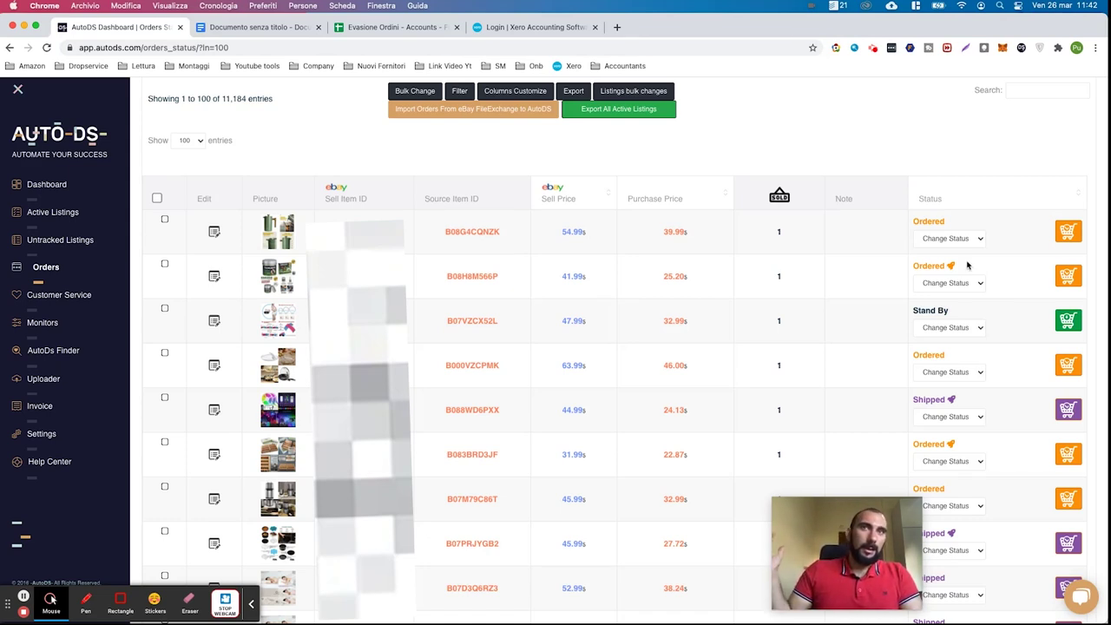
pyautogui.scroll(-1, 422, 241)
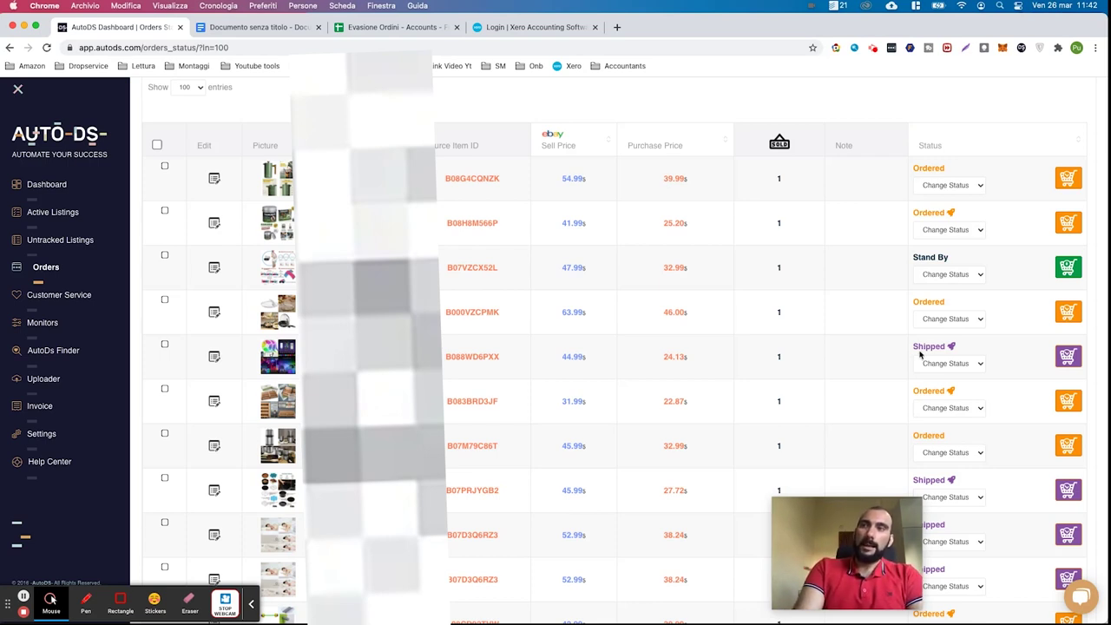
pyautogui.moveTo(951, 347); pyautogui.dragTo(910, 342)
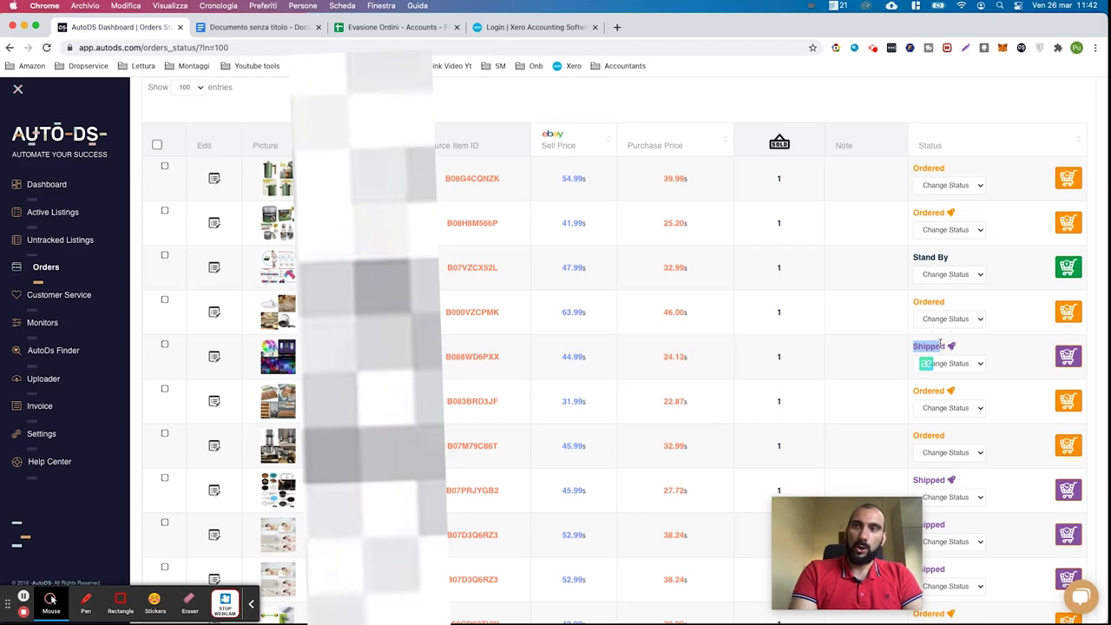
# Look over the orders list, highlight the first order's eBay sell price and compare it with the Purchase Price column.
pyautogui.scroll(-5, 940, 345)
pyautogui.scroll(5, 939, 349)
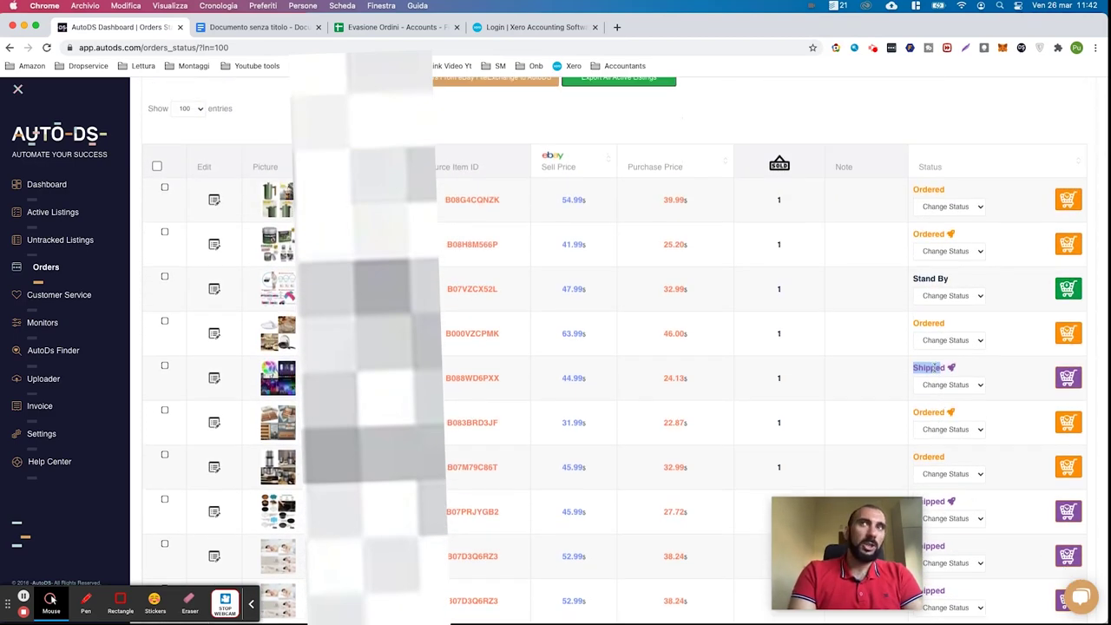
pyautogui.scroll(-2, 933, 365)
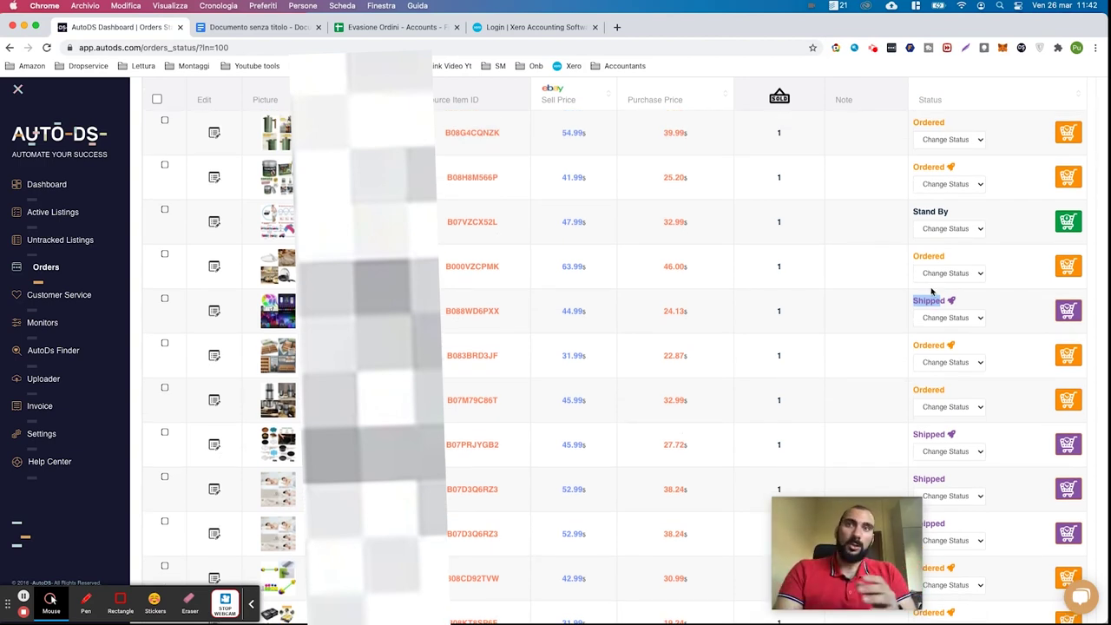
pyautogui.click(550, 124)
pyautogui.moveTo(570, 132)
pyautogui.mouseDown()
pyautogui.moveTo(617, 322)
pyautogui.moveTo(597, 330)
pyautogui.moveTo(527, 223)
pyautogui.moveTo(573, 132)
pyautogui.mouseUp()
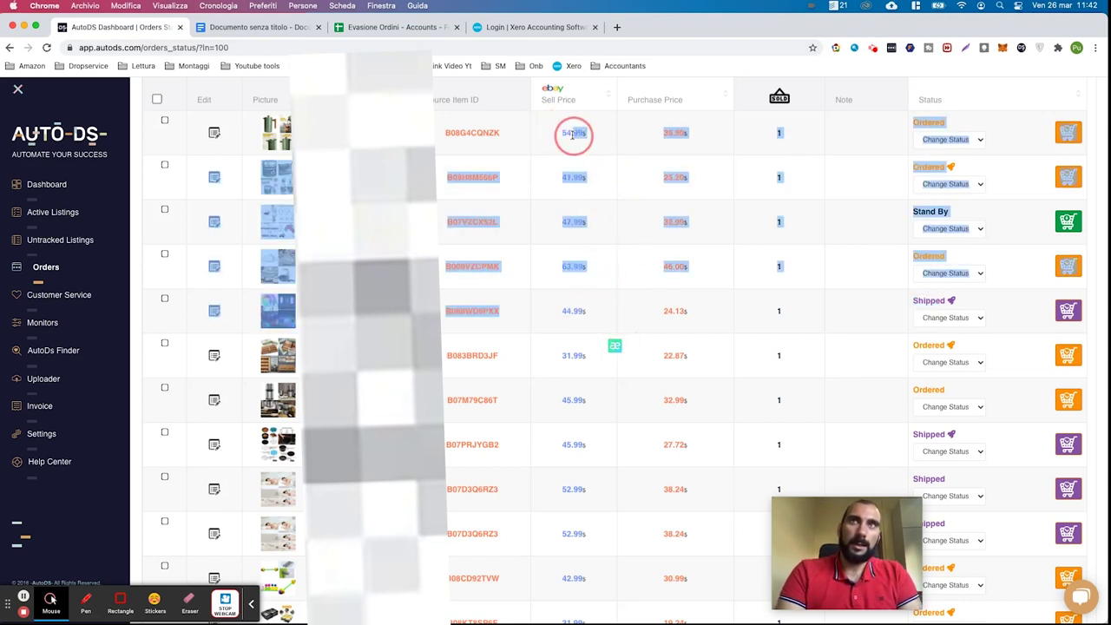
pyautogui.click(573, 132)
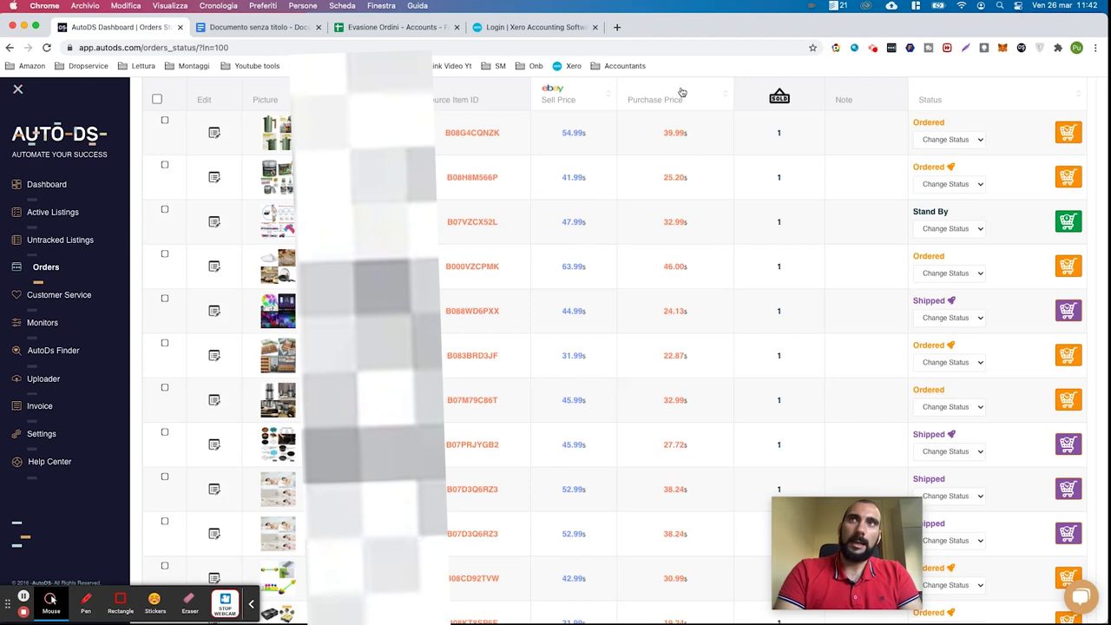
pyautogui.scroll(-1, 694, 150)
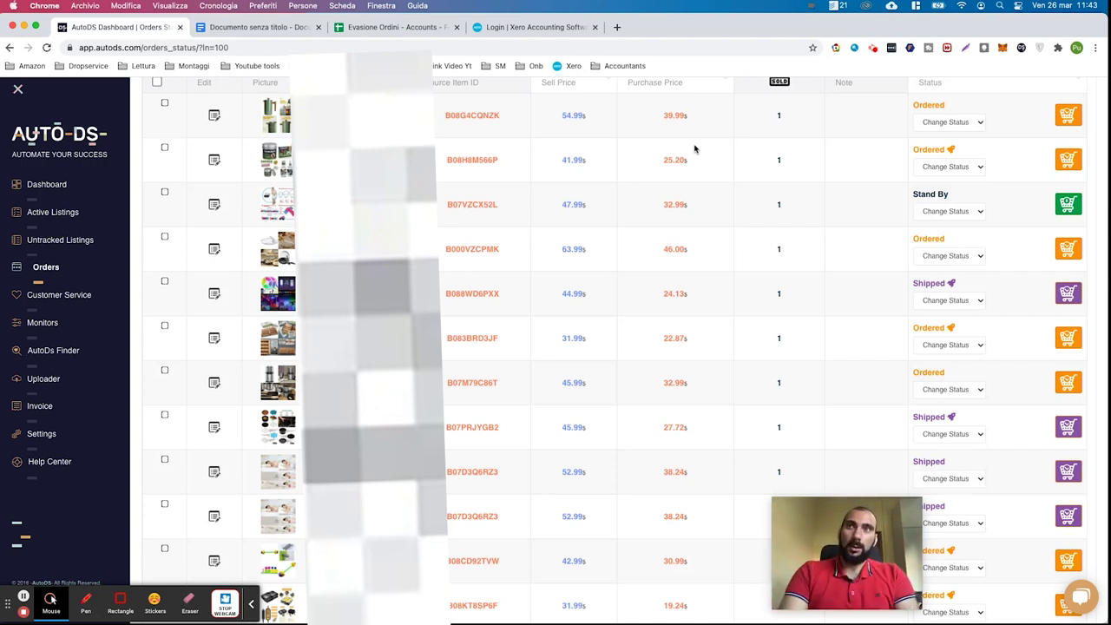
pyautogui.scroll(2, 694, 149)
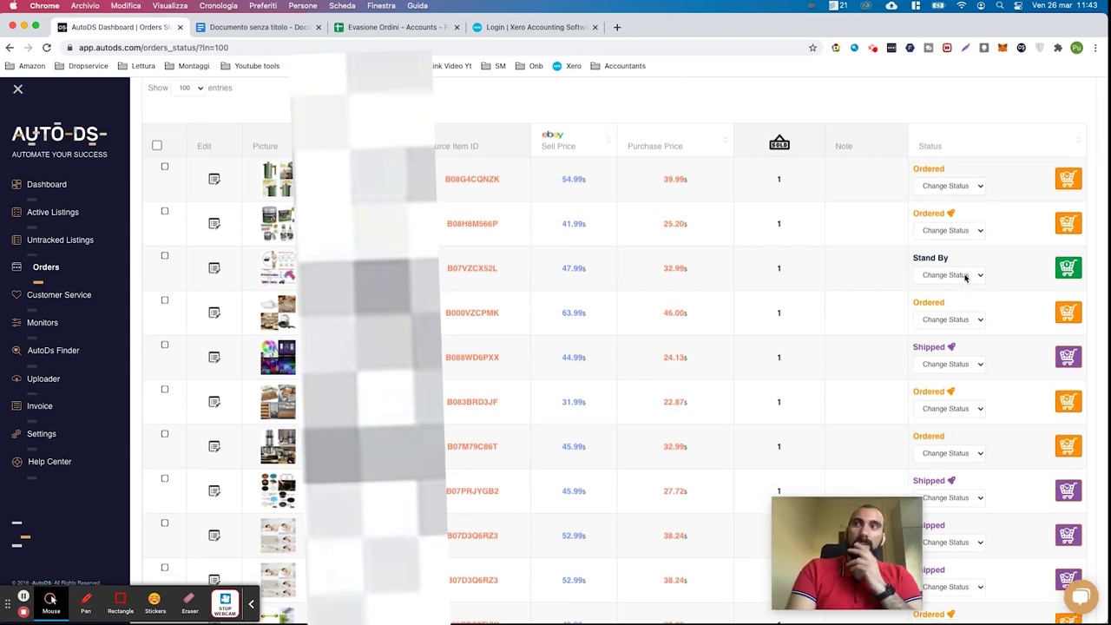
# Highlight the third order's Stand By status and view its available status options without changing it.
pyautogui.moveTo(948, 257); pyautogui.dragTo(912, 258)
pyautogui.click(915, 165)
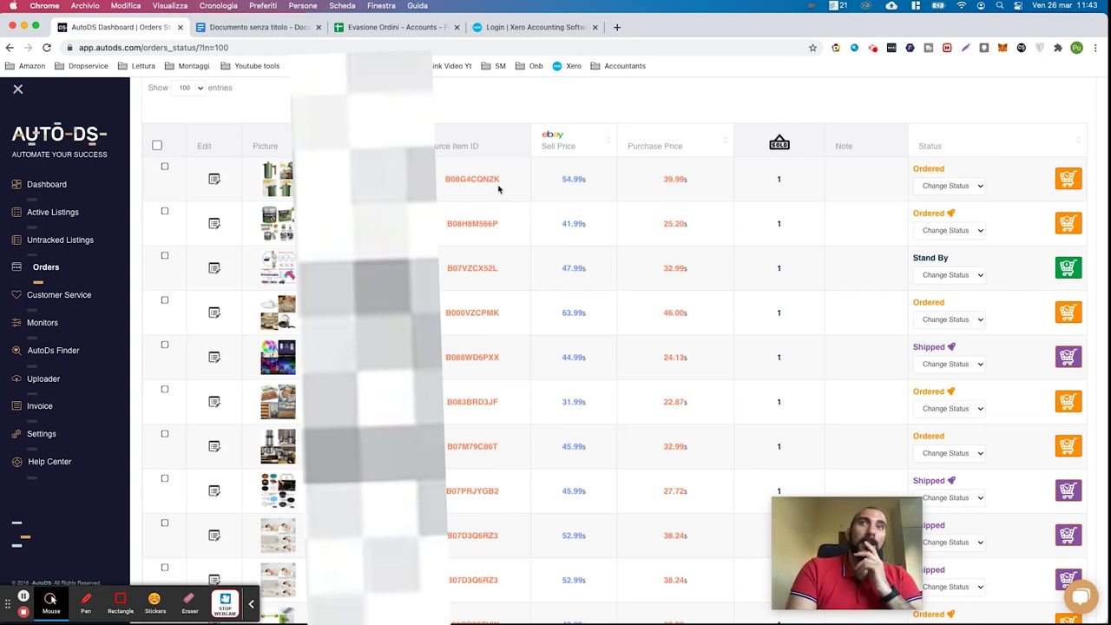
pyautogui.click(958, 276)
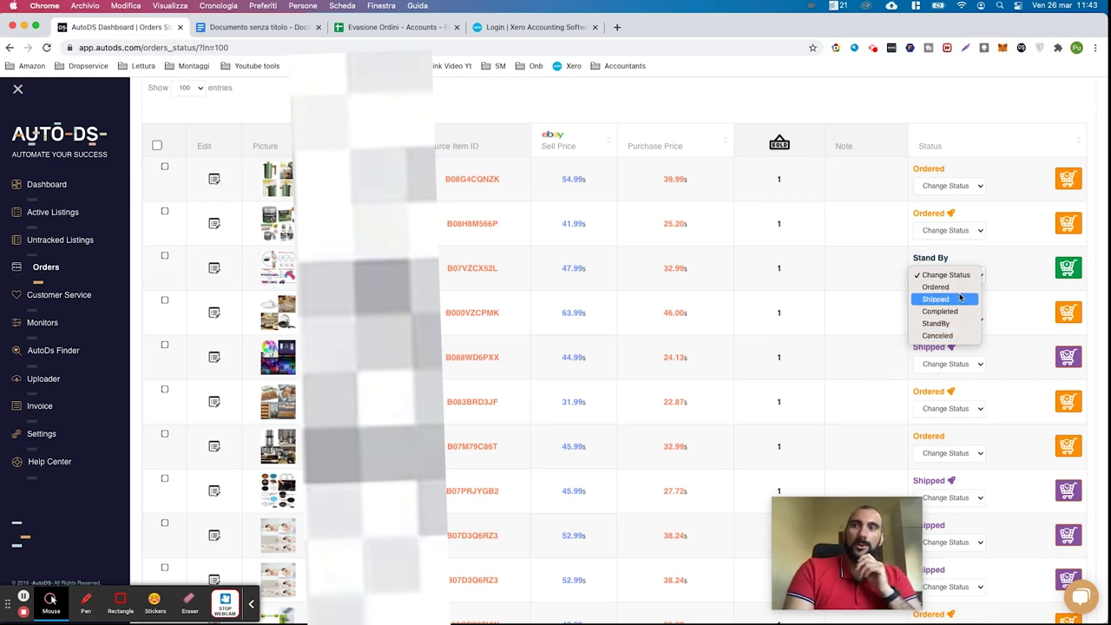
pyautogui.click(805, 355)
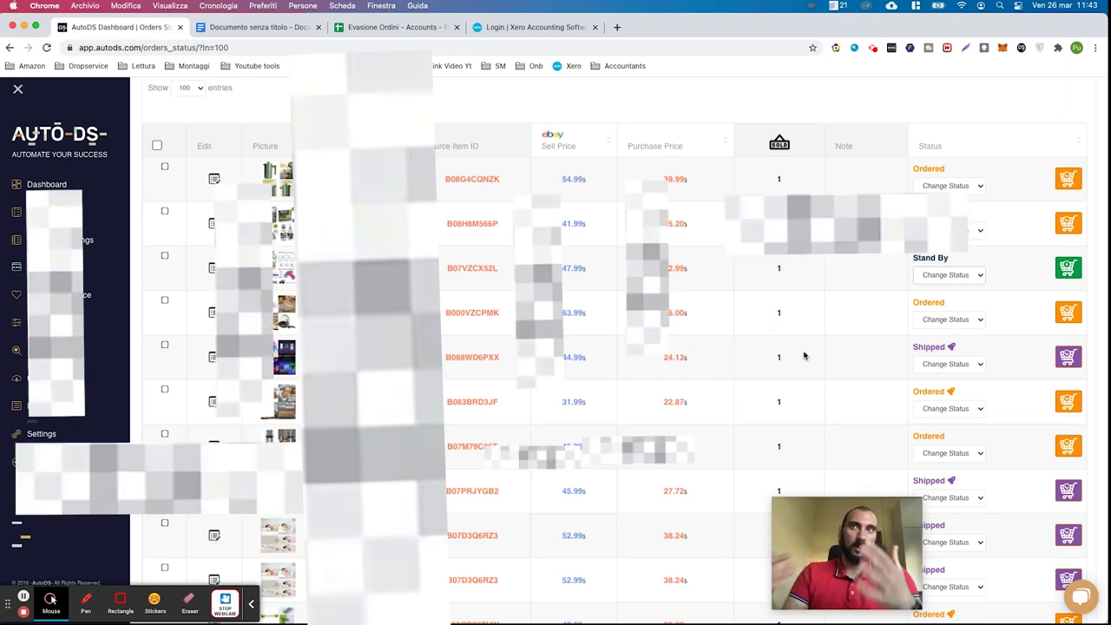
# Return to the outline document and place the cursor in the Management bullet.
pyautogui.click(402, 31)
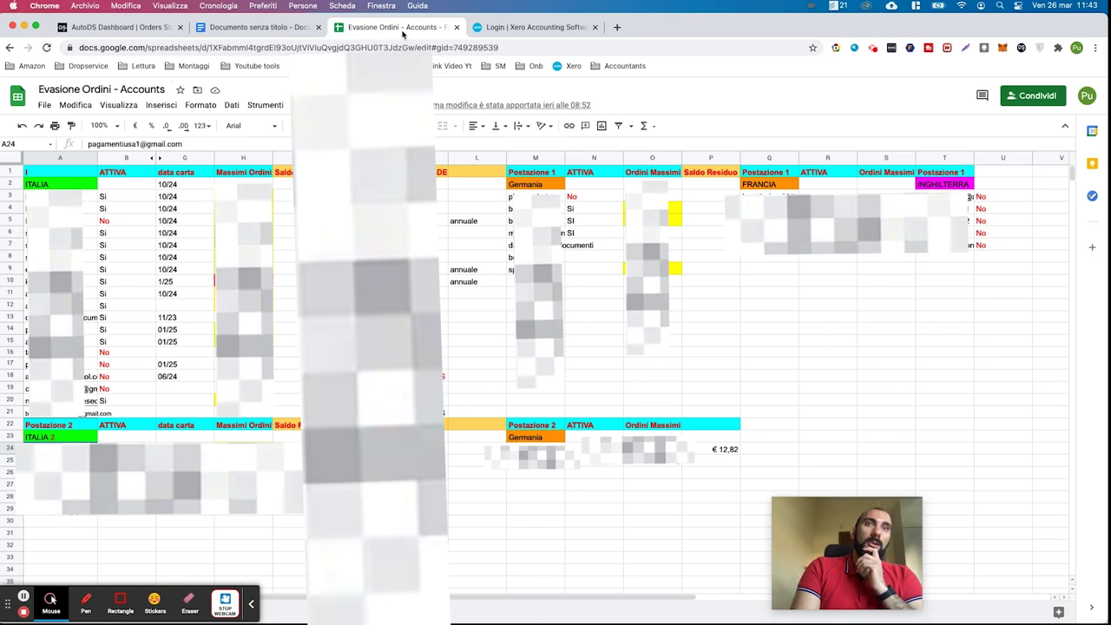
pyautogui.click(286, 28)
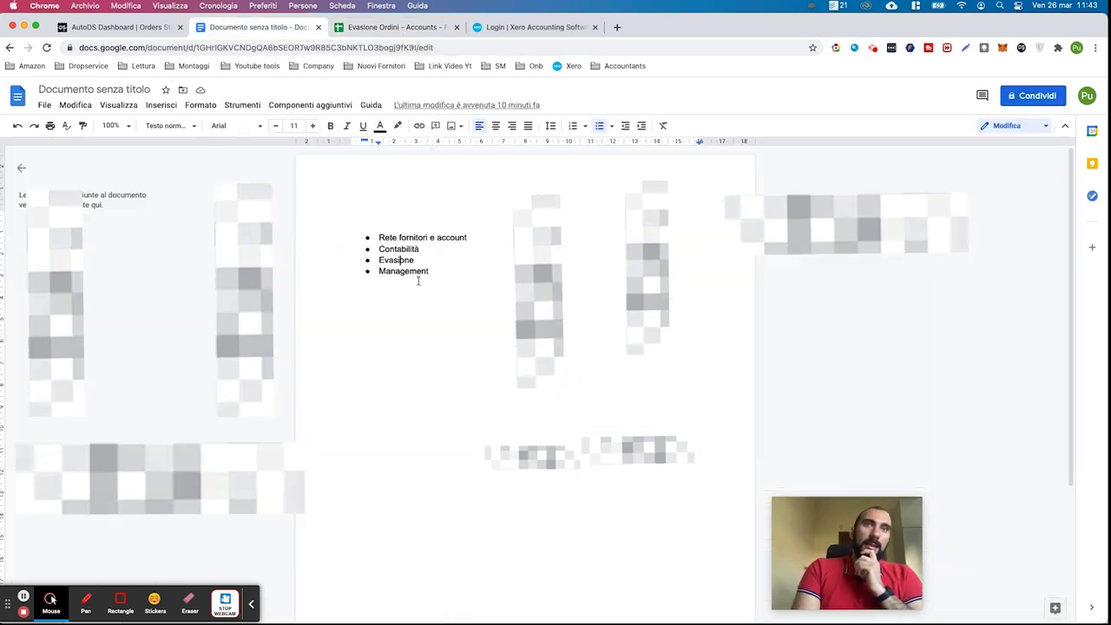
pyautogui.click(420, 272)
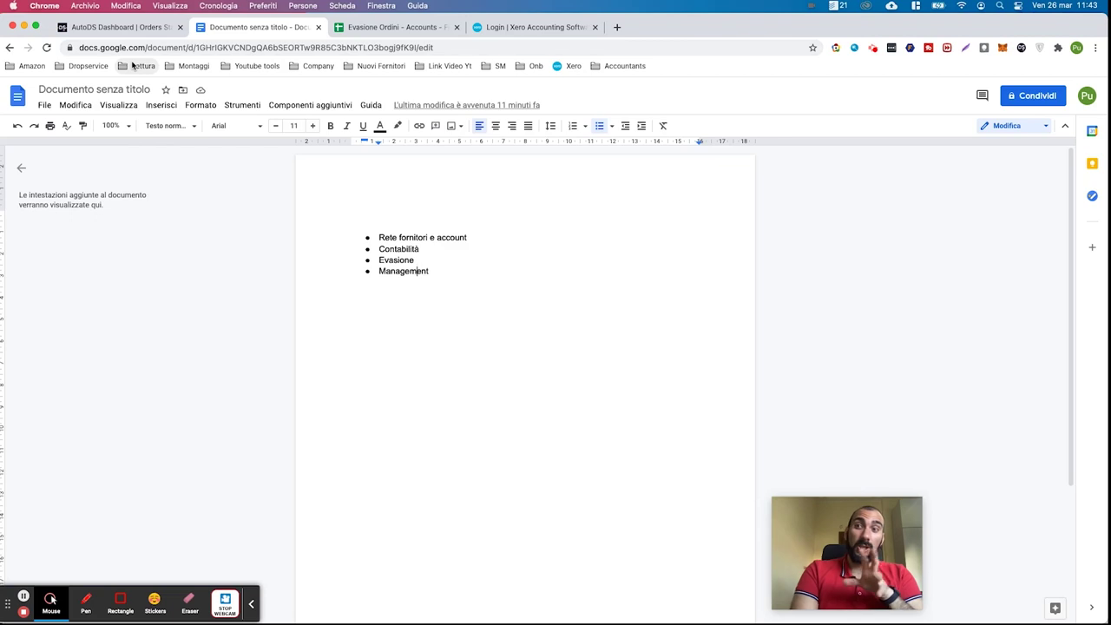
# Switch to the eBay project board in Todoist and reposition its window to show more of the sections.
pyautogui.click(144, 27)
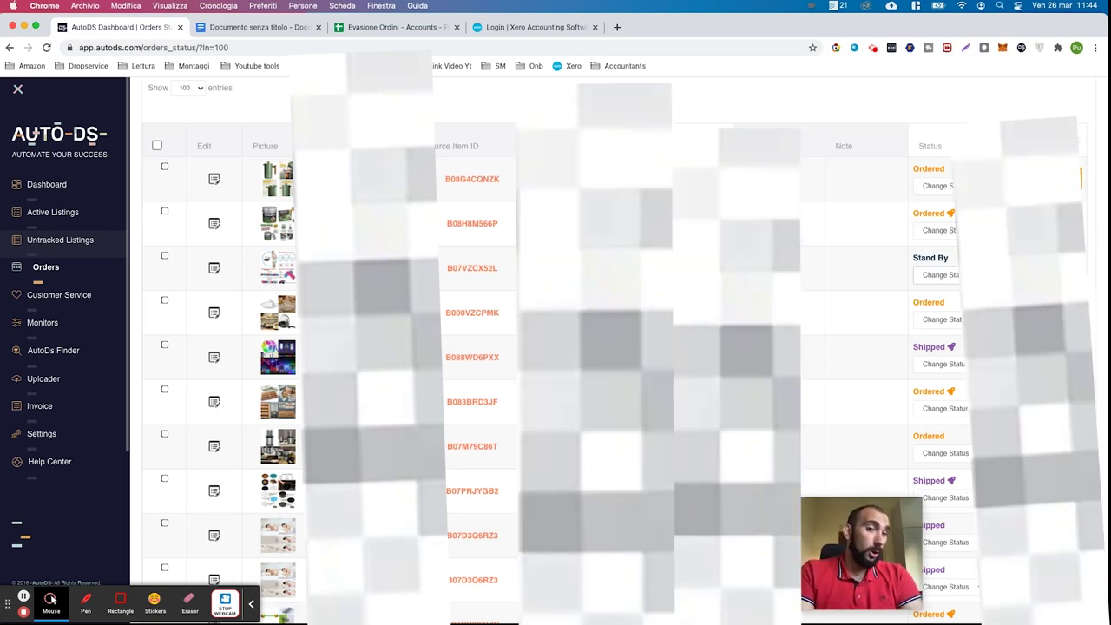
pyautogui.press('super+Tab')
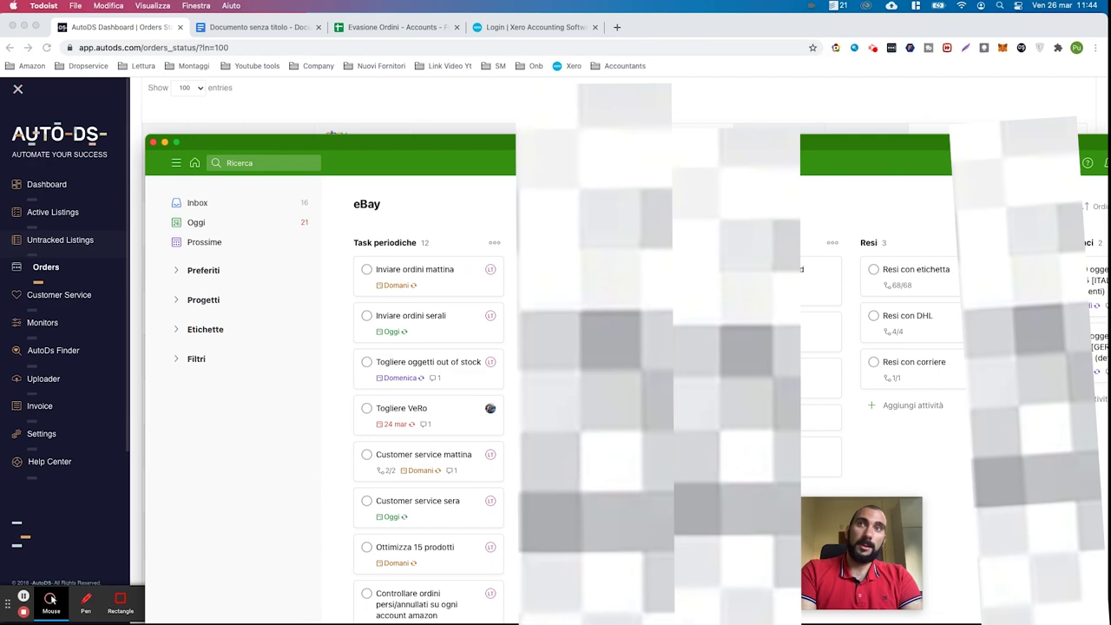
pyautogui.hotkey('ctrl', 'alt', 'Return')
pyautogui.moveTo(605, 130); pyautogui.dragTo(561, 57)
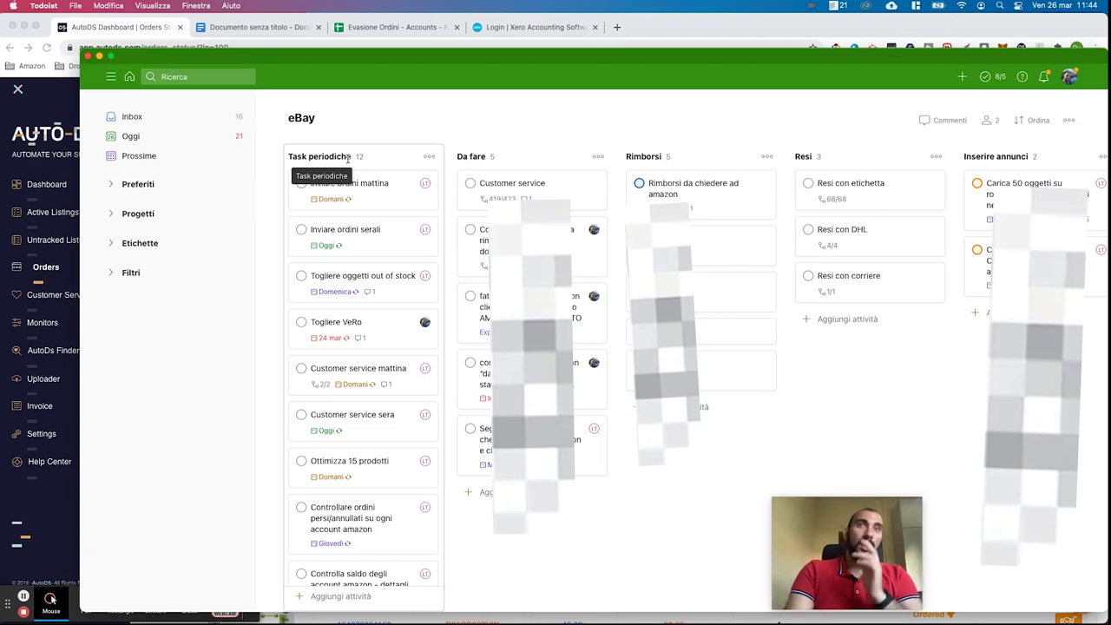
# Draft a recurring quick task reading "inviare ordini ogni giorno" and discard it.
pyautogui.click(963, 78)
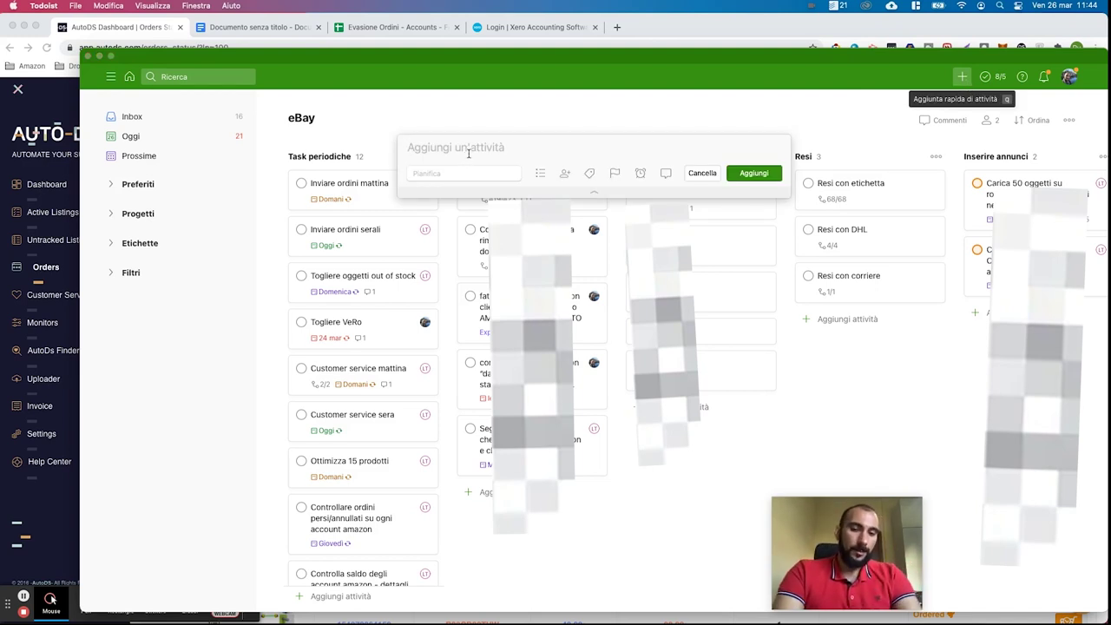
pyautogui.write('inviare')
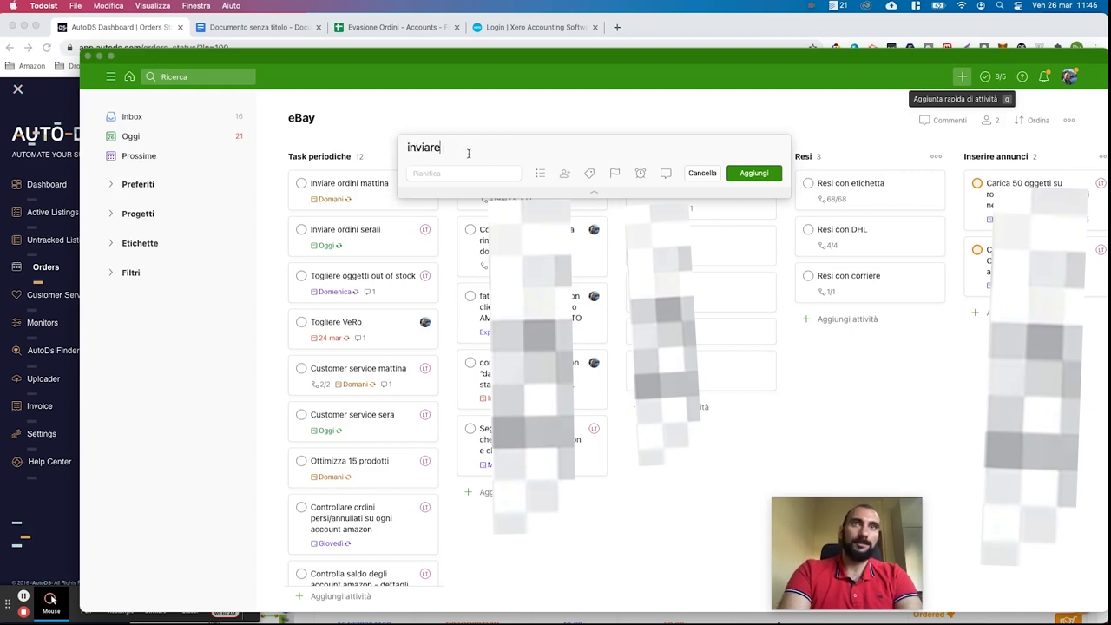
pyautogui.write(' ordini ogni giorno')
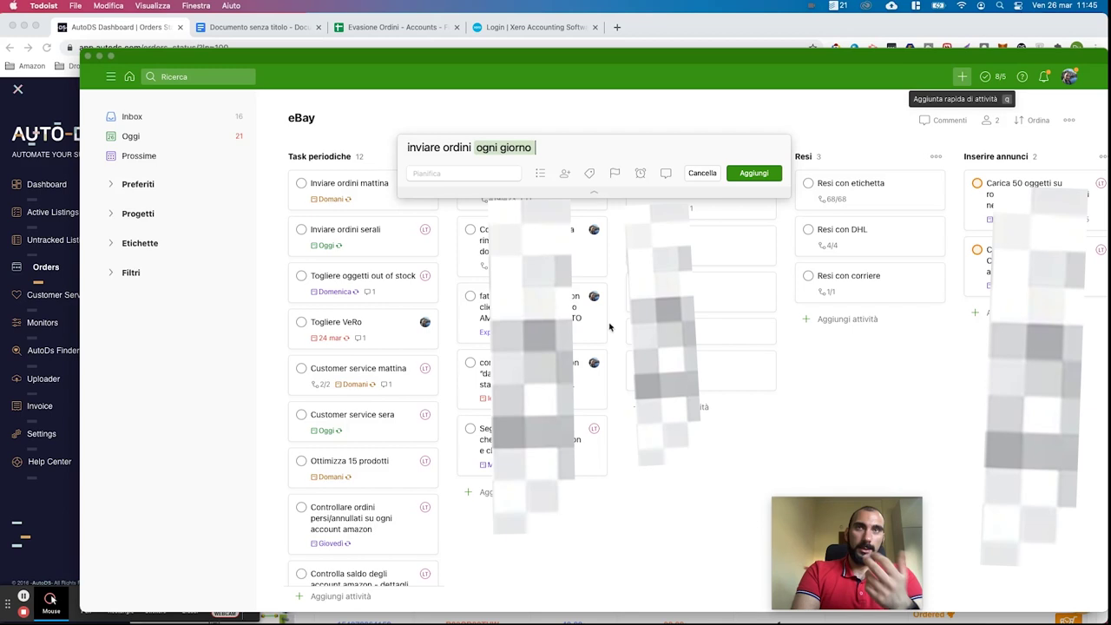
pyautogui.click(716, 172)
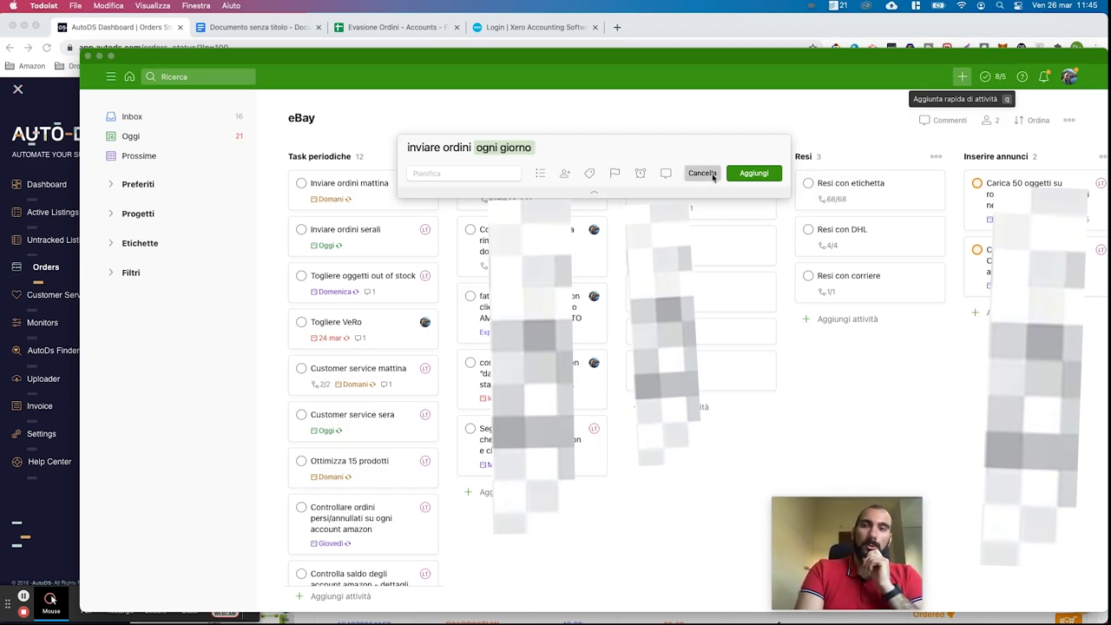
pyautogui.press('Return')
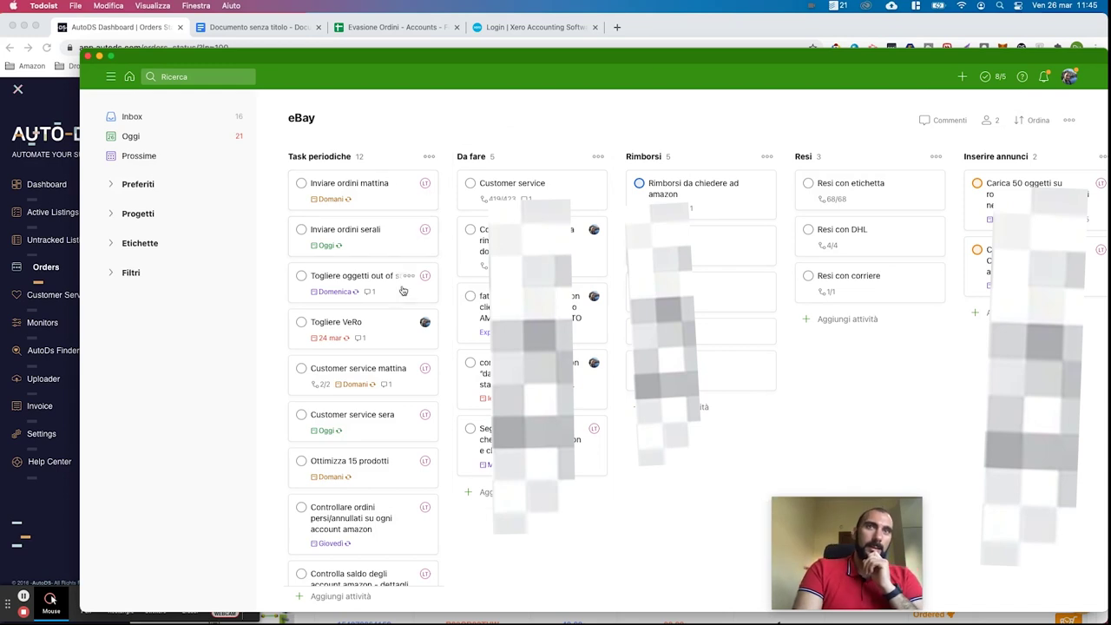
# Examine the eBay board's sections from Task periodiche through Dati & Configurazioni, and return to the first sections.
pyautogui.moveTo(446, 229)
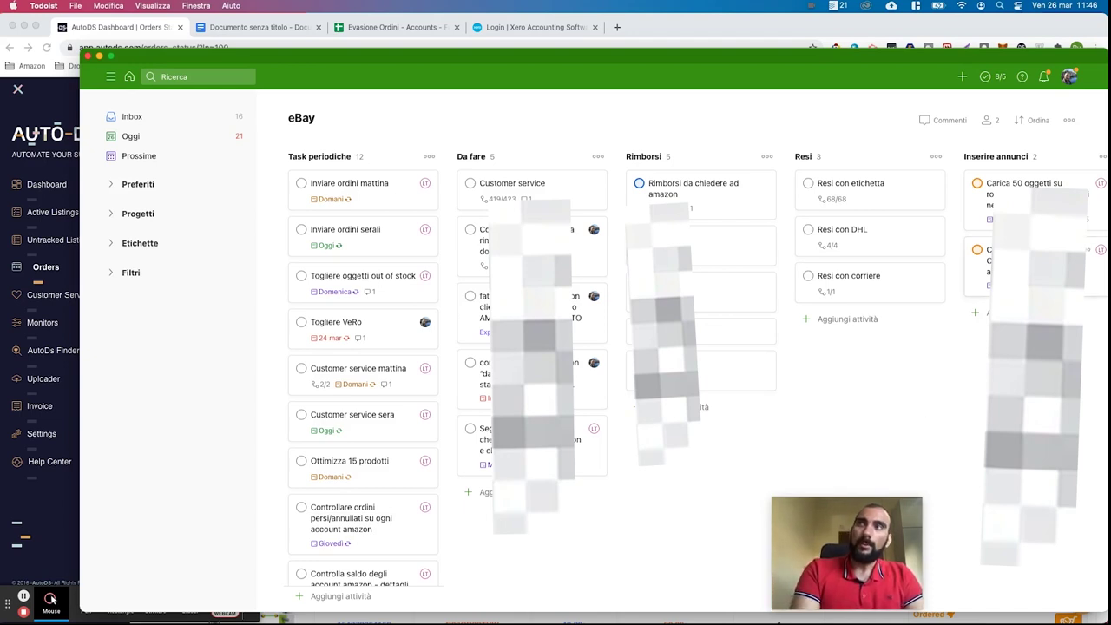
pyautogui.hscroll(2, 1017, 170)
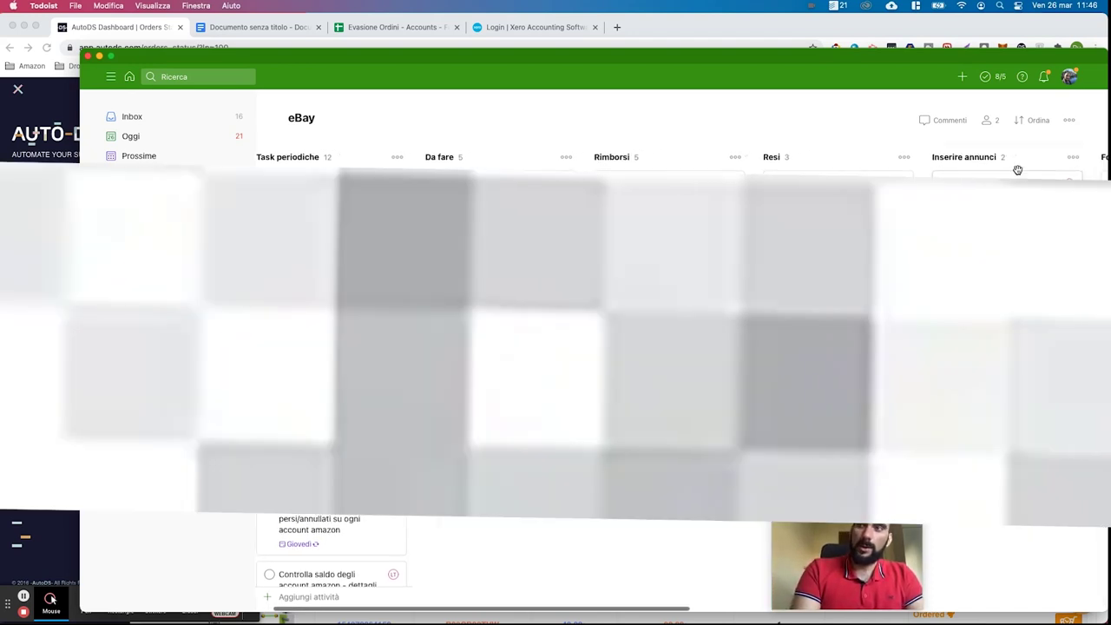
pyautogui.hscroll(4, 1017, 169)
pyautogui.hscroll(5, 1017, 170)
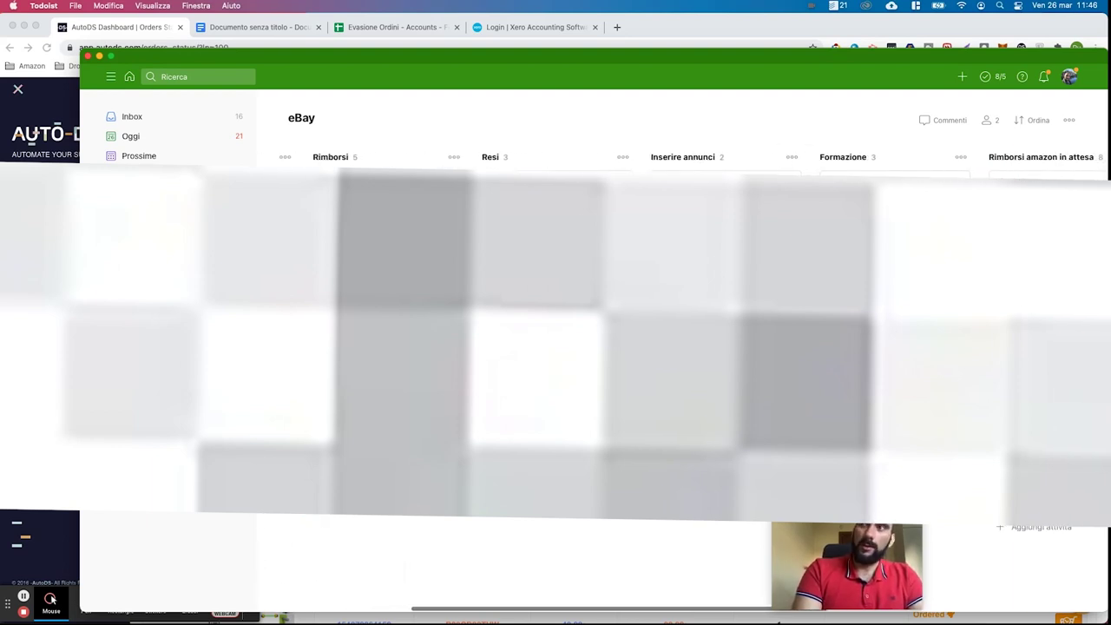
pyautogui.hscroll(6, 920, 156)
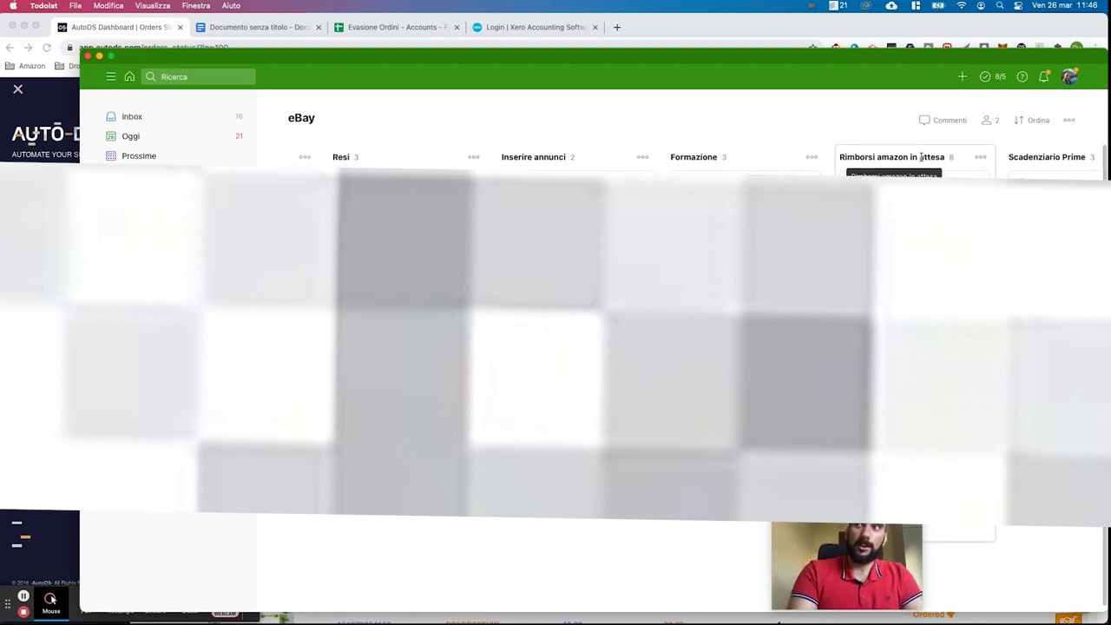
pyautogui.hscroll(5, 920, 157)
pyautogui.hscroll(1, 876, 122)
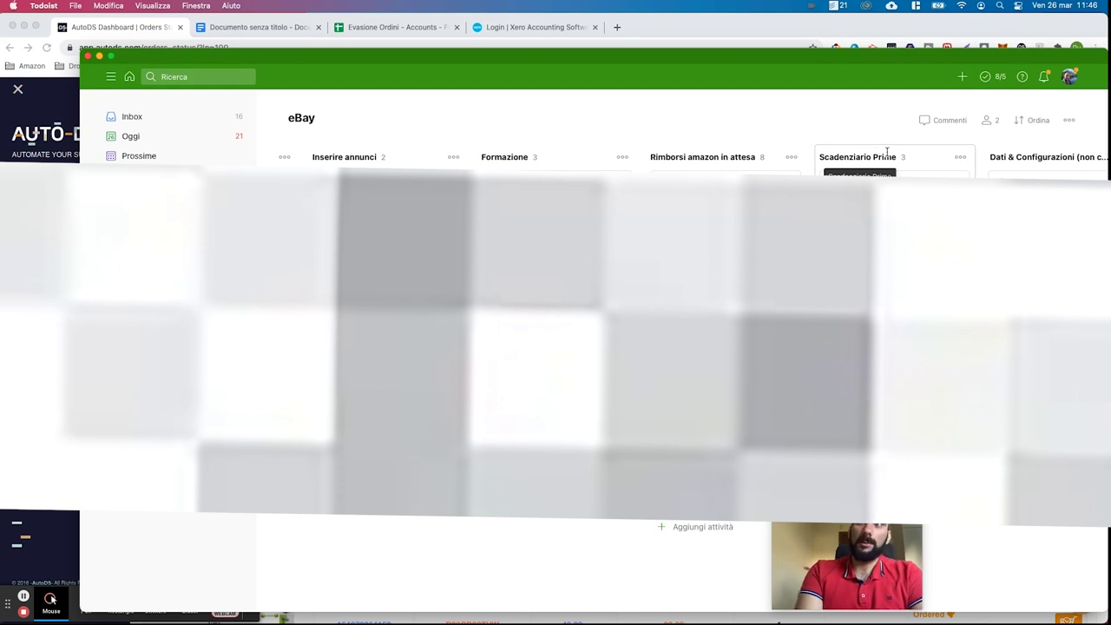
pyautogui.hscroll(3, 886, 152)
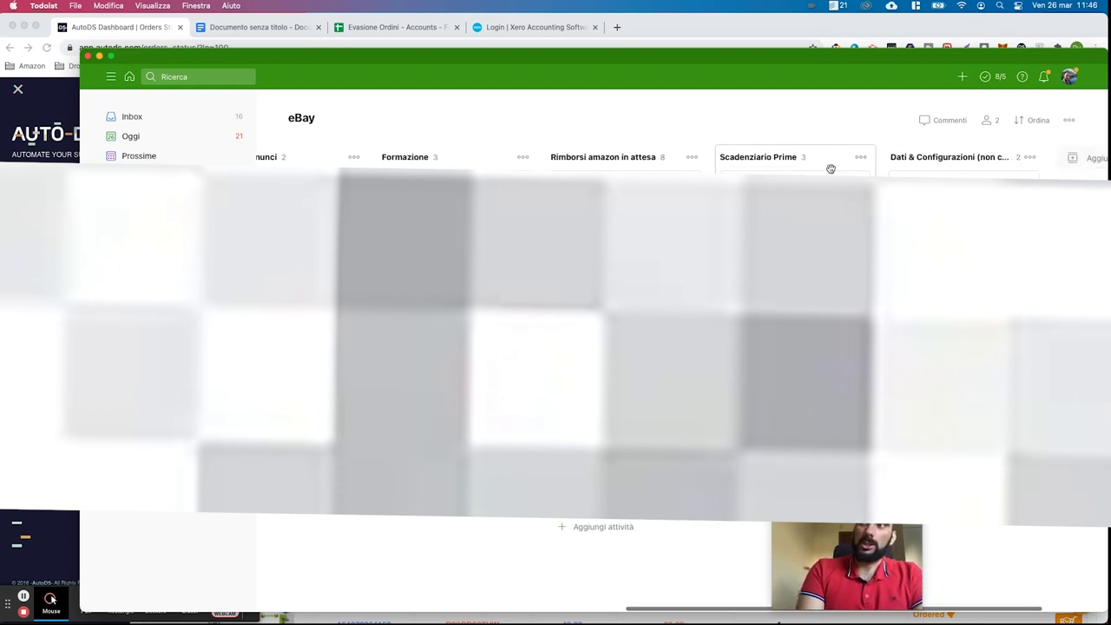
pyautogui.hscroll(-2, 831, 166)
pyautogui.hscroll(-10, 830, 168)
pyautogui.scroll(-5, 365, 434)
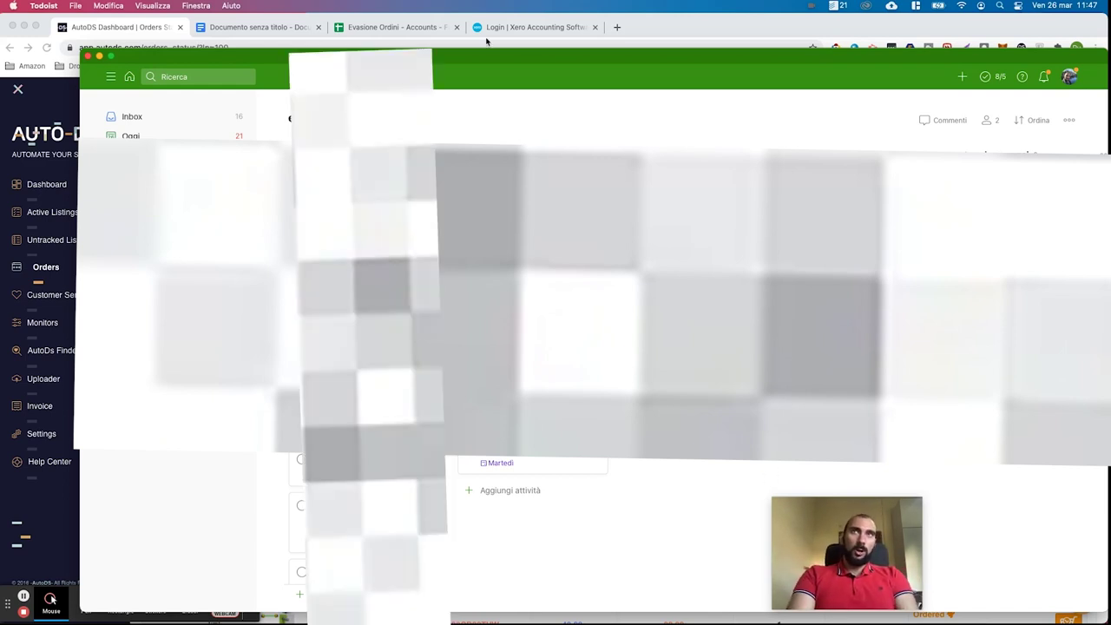
# Switch back to the AutoDS orders list in Chrome.
pyautogui.press('super+Tab')
pyautogui.moveTo(846, 552); pyautogui.dragTo(512, 225)
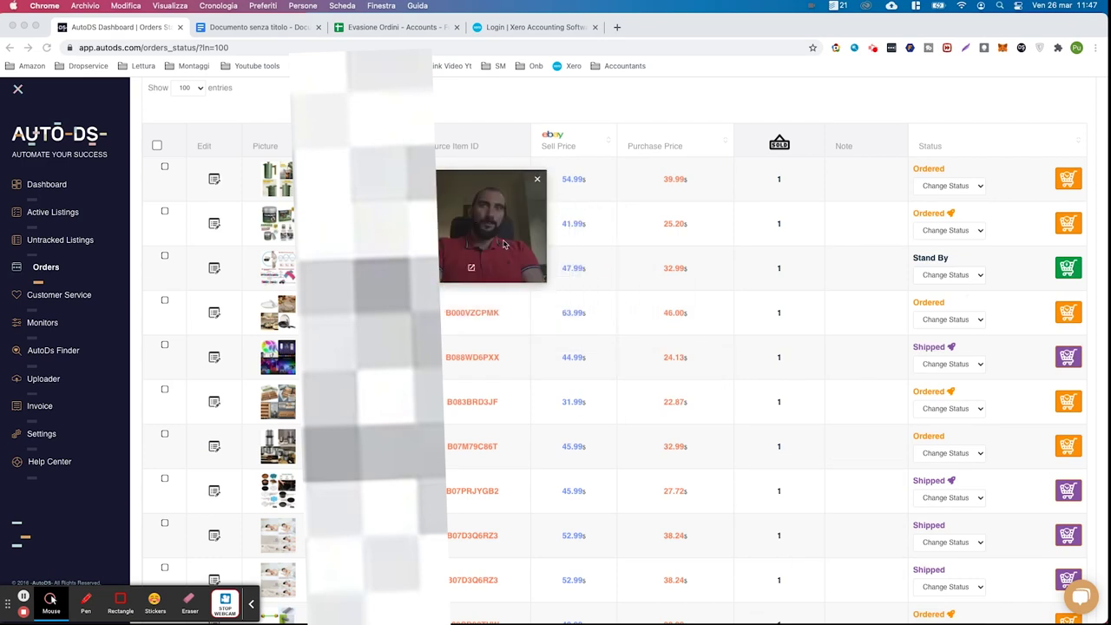
pyautogui.moveTo(547, 279); pyautogui.dragTo(824, 476)
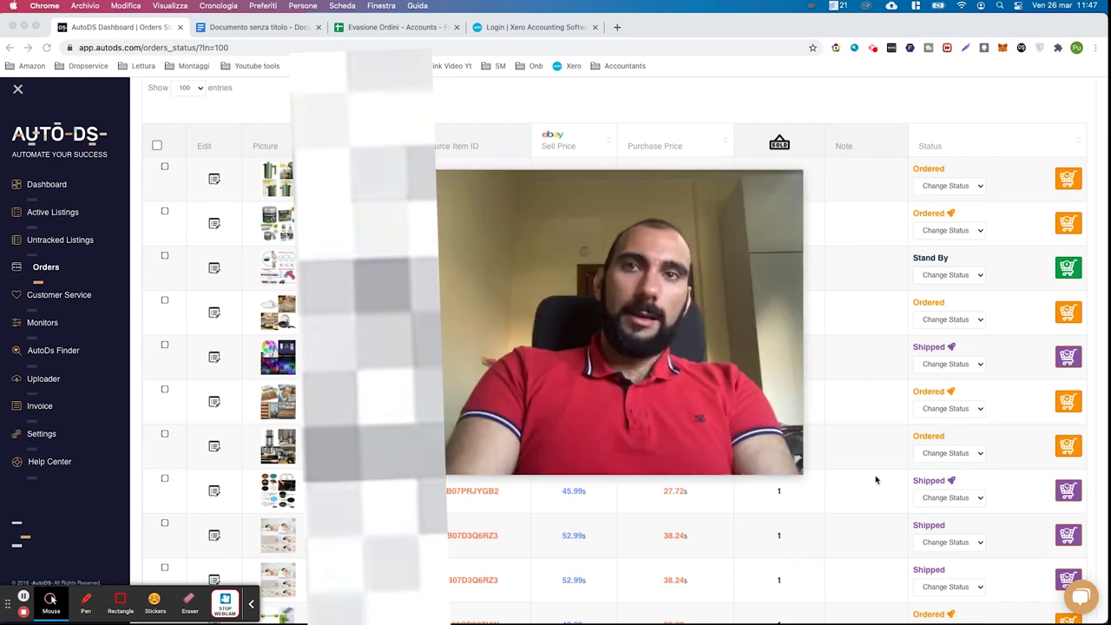